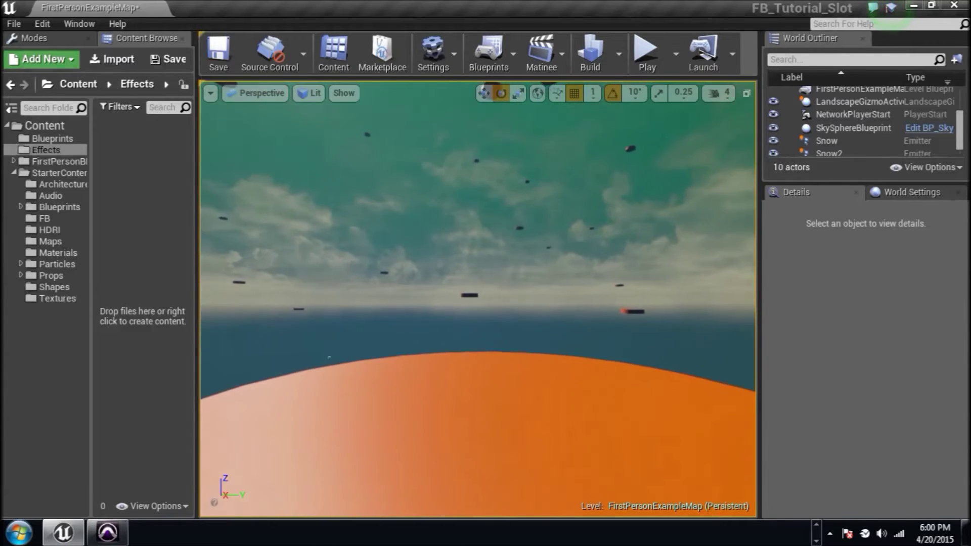
# Create a new material named Test in the Effects folder and open it for editing.
pyautogui.moveTo(448, 341); pyautogui.dragTo(266, 347, button='right')
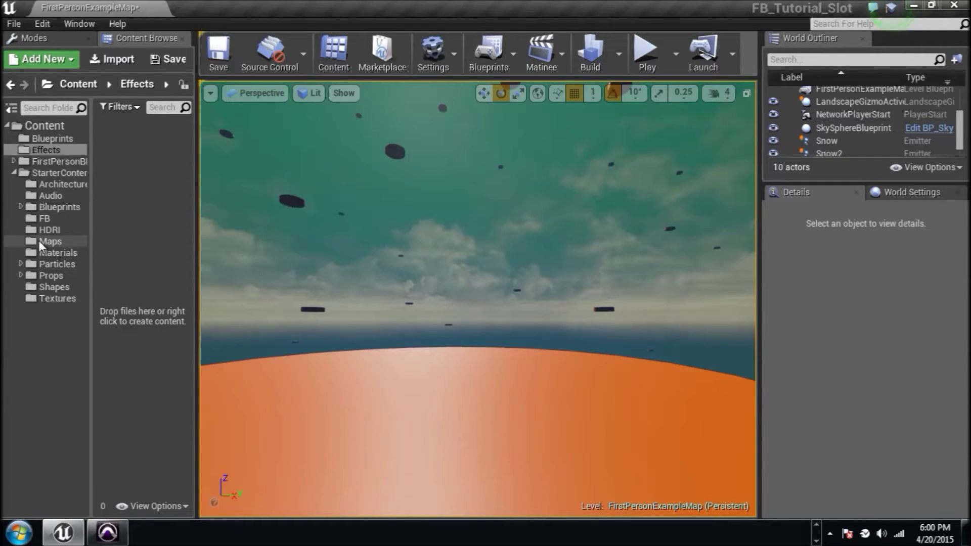
pyautogui.rightClick(146, 193)
pyautogui.click(237, 374)
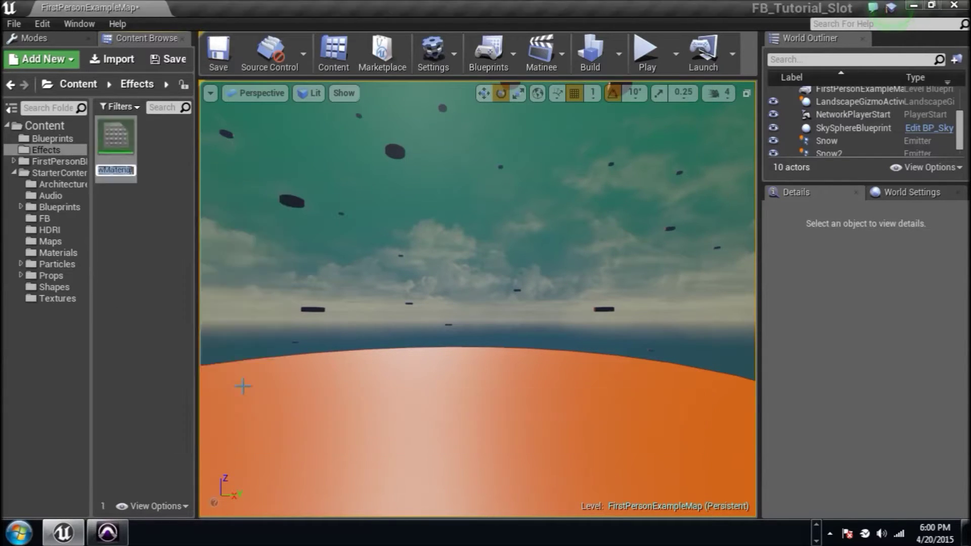
pyautogui.press('Return')
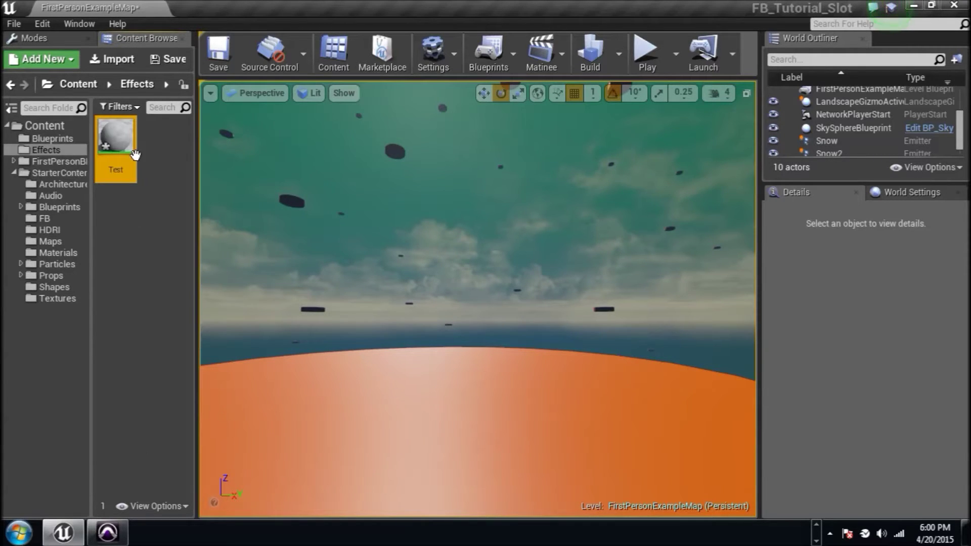
pyautogui.doubleClick(116, 149)
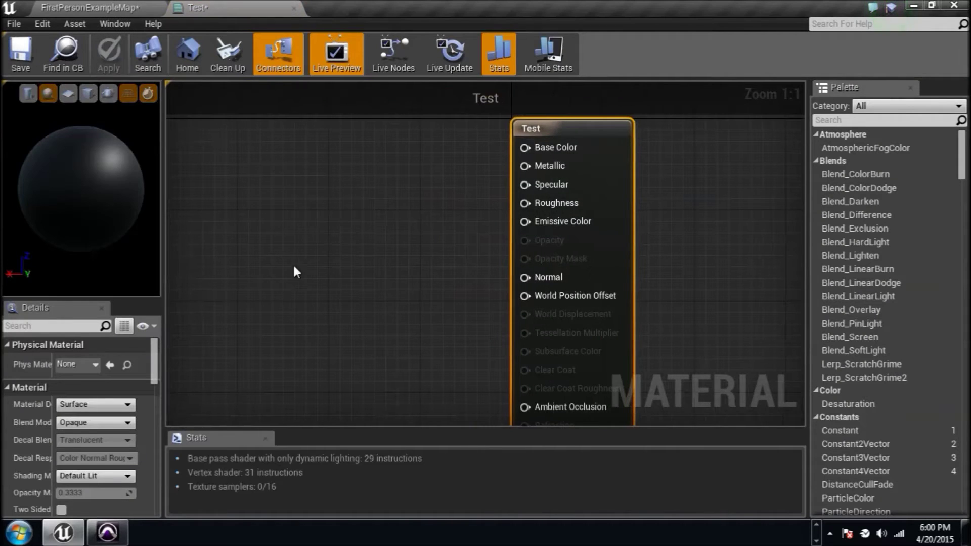
# Add a RadialGradientExponential node to the material graph and place it lower down, away from the Test output node.
pyautogui.rightClick(311, 268)
pyautogui.write('radia')
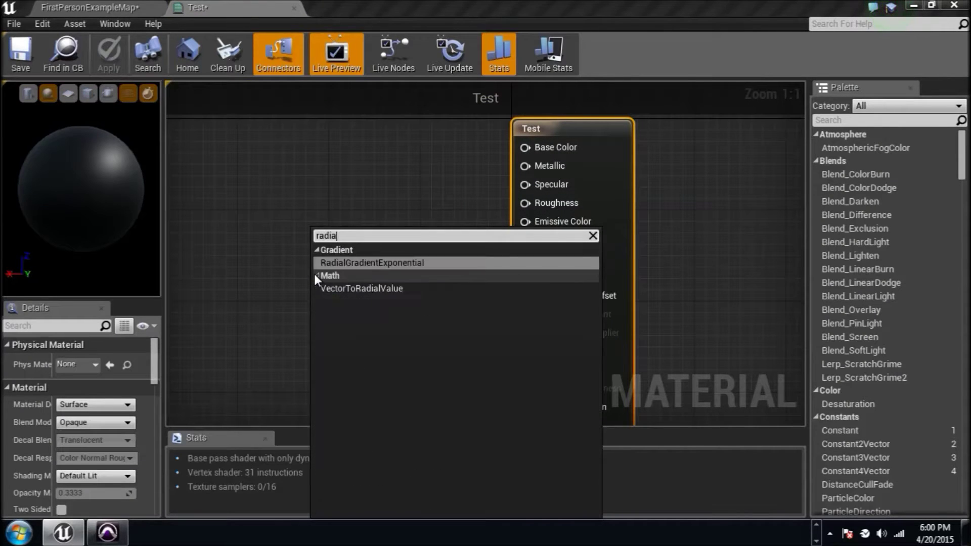
pyautogui.write('l')
pyautogui.click(394, 255)
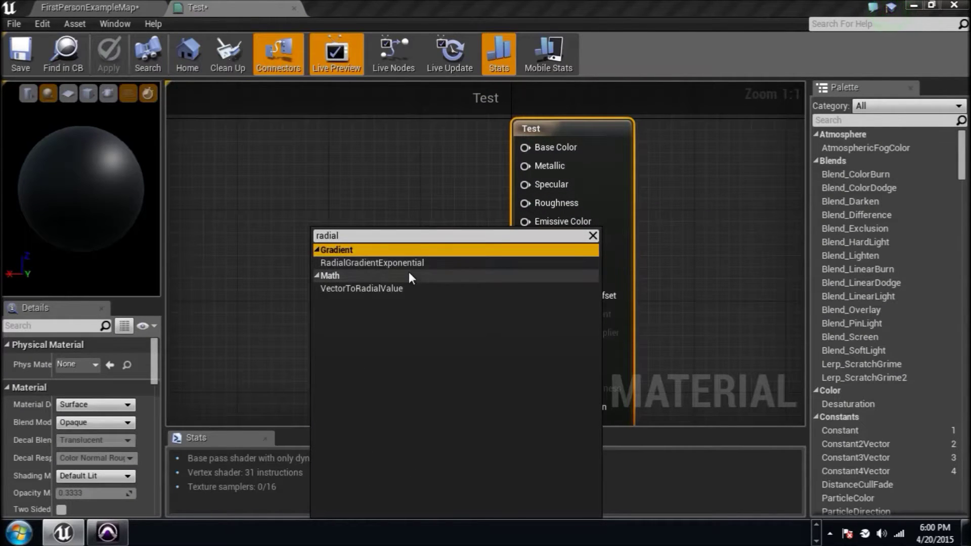
pyautogui.click(412, 263)
pyautogui.moveTo(425, 280); pyautogui.dragTo(259, 343)
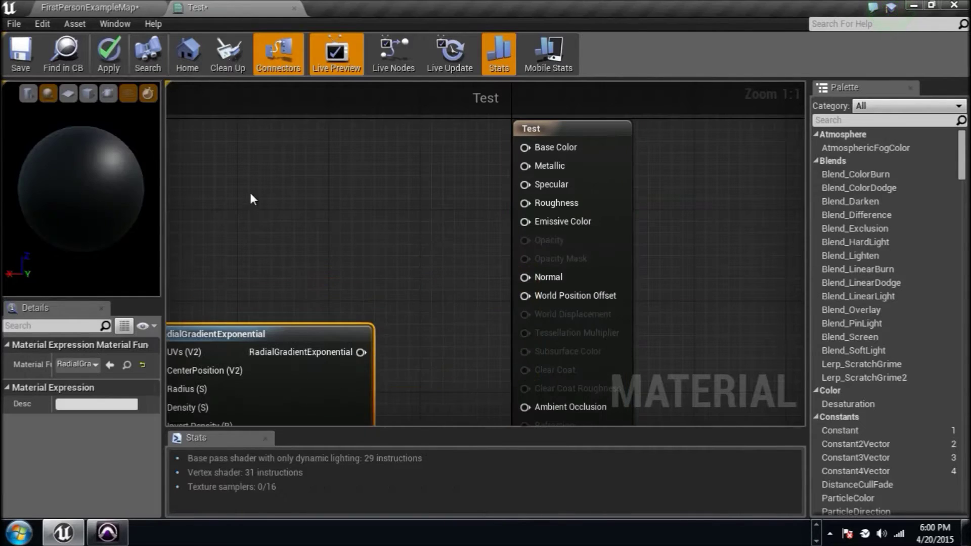
# Add a Particle Color node above the radial gradient node and spread the two apart.
pyautogui.rightClick(253, 198)
pyautogui.write('particle')
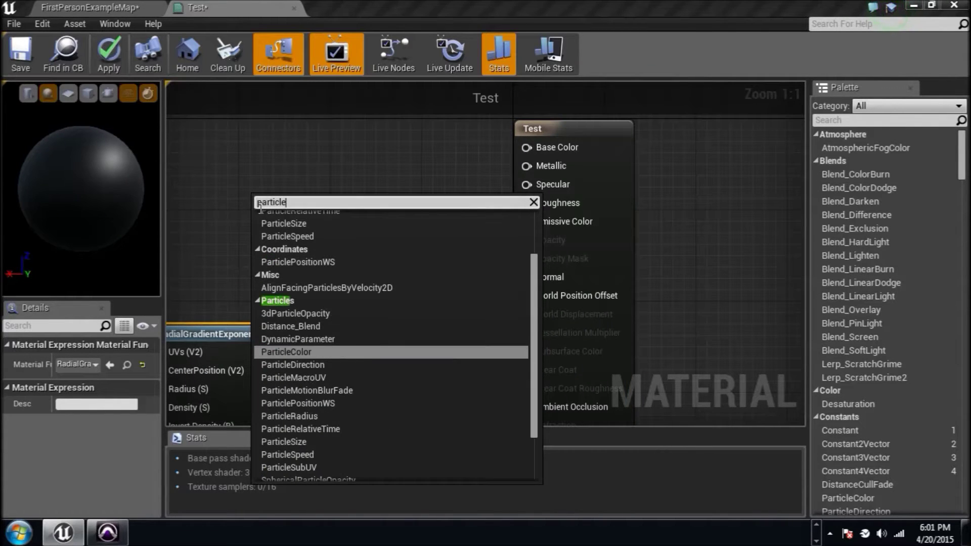
pyautogui.click(434, 360)
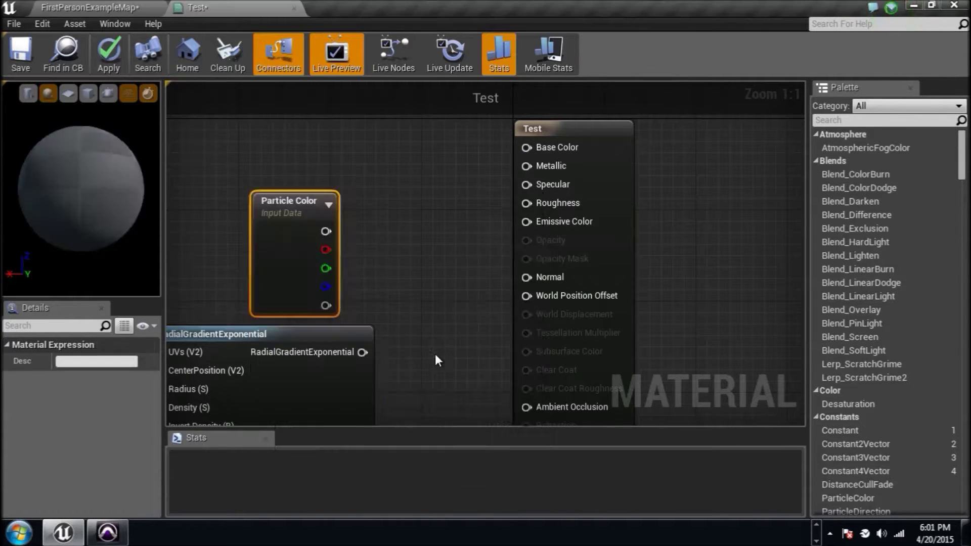
pyautogui.moveTo(401, 287); pyautogui.dragTo(504, 352, button='right')
pyautogui.moveTo(377, 308); pyautogui.dragTo(274, 213)
pyautogui.moveTo(274, 213); pyautogui.dragTo(318, 158, button='right')
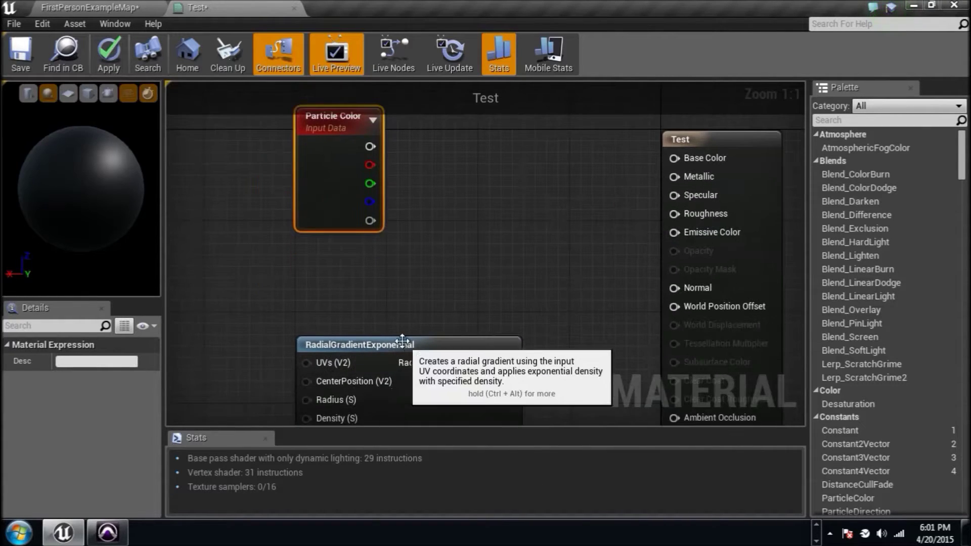
pyautogui.moveTo(403, 345); pyautogui.dragTo(299, 346)
# Add a Multiply node between the input nodes and the Test output, and duplicate it beside the radial gradient node.
pyautogui.rightClick(472, 224)
pyautogui.write('mul')
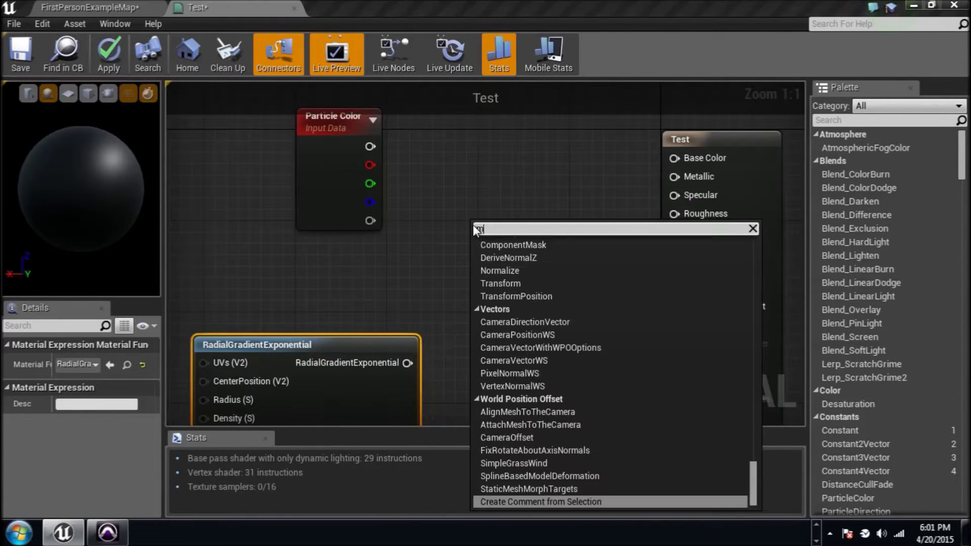
pyautogui.press('Return')
pyautogui.hotkey('ctrl', 'v')
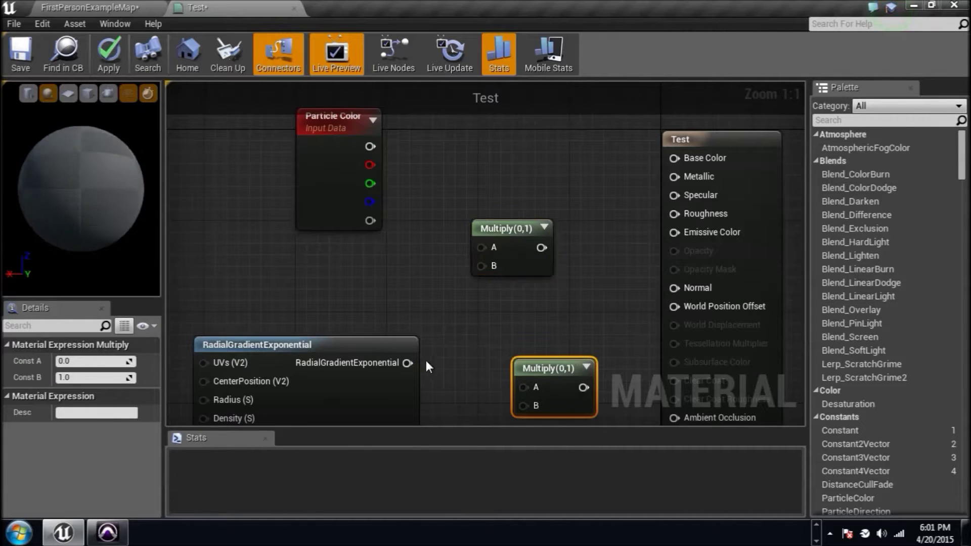
# Add a third Multiply node beside the upper one and arrange the Multiply nodes before the Test output.
pyautogui.moveTo(559, 290); pyautogui.dragTo(557, 319, button='right')
pyautogui.scroll(-2, 557, 319)
pyautogui.moveTo(515, 414); pyautogui.dragTo(417, 238)
pyautogui.keyDown('ctrl'); pyautogui.click(563, 372); pyautogui.keyUp('ctrl')
pyautogui.moveTo(509, 261); pyautogui.dragTo(387, 254)
pyautogui.hotkey('ctrl', 'v')
pyautogui.moveTo(615, 243); pyautogui.dragTo(563, 258)
pyautogui.scroll(2, 563, 263)
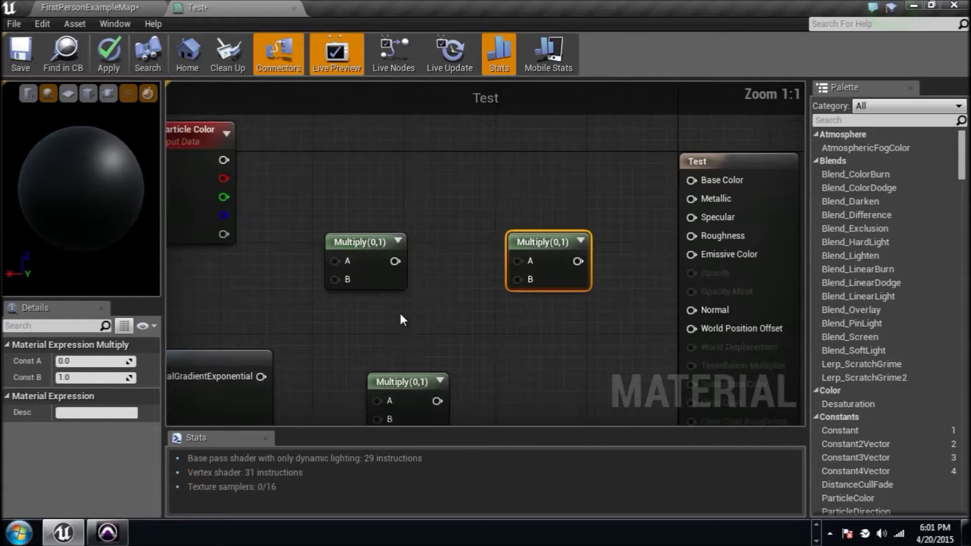
pyautogui.moveTo(401, 319); pyautogui.dragTo(546, 207, button='right')
pyautogui.moveTo(541, 207); pyautogui.dragTo(575, 193)
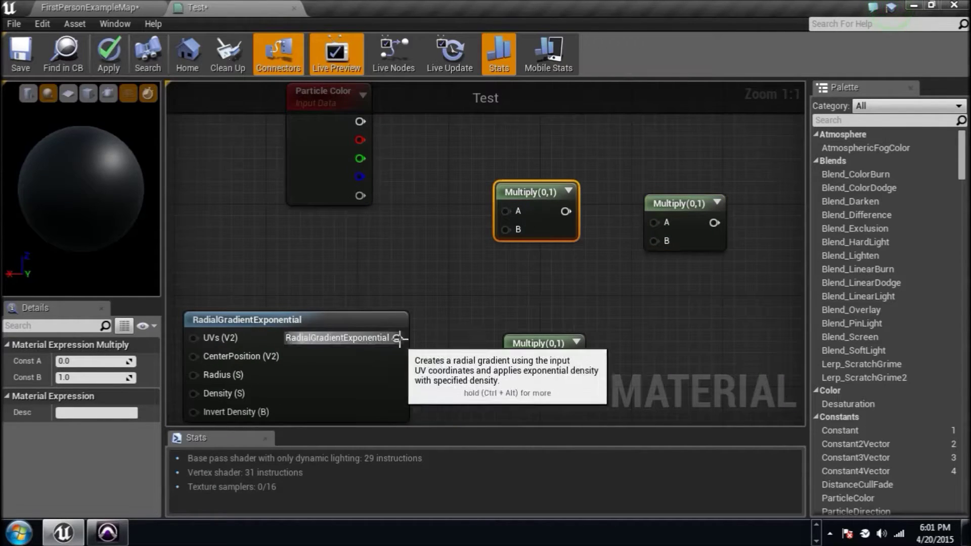
# Set the material's blend mode to Translucent and shading model to Unlit, and preview it on a plane.
pyautogui.moveTo(715, 323); pyautogui.dragTo(550, 298, button='right')
pyautogui.click(758, 216)
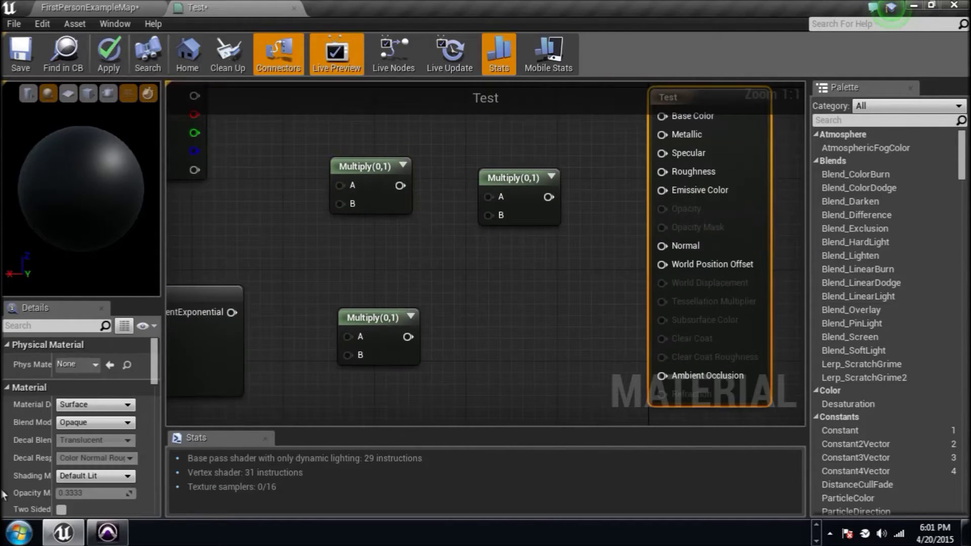
pyautogui.click(113, 422)
pyautogui.click(120, 457)
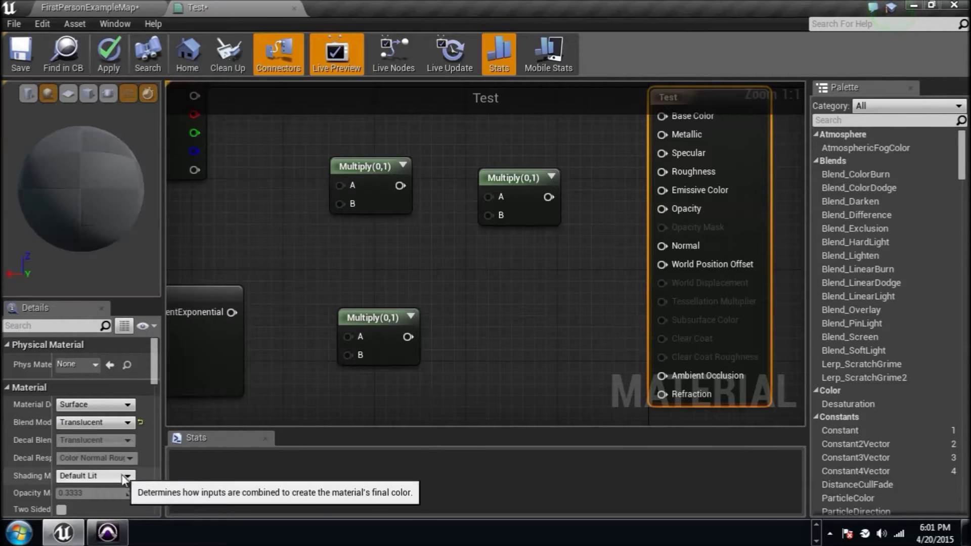
pyautogui.click(127, 476)
pyautogui.click(120, 412)
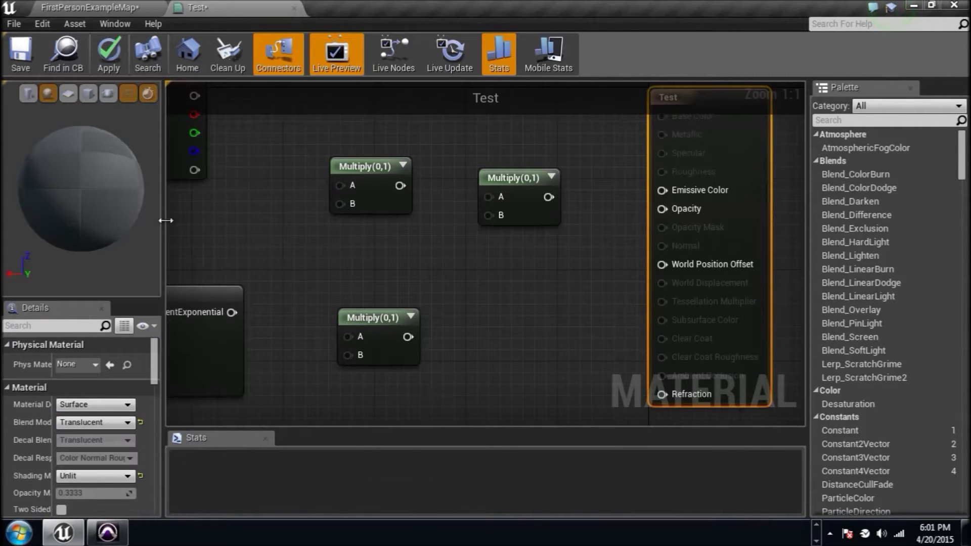
pyautogui.click(68, 93)
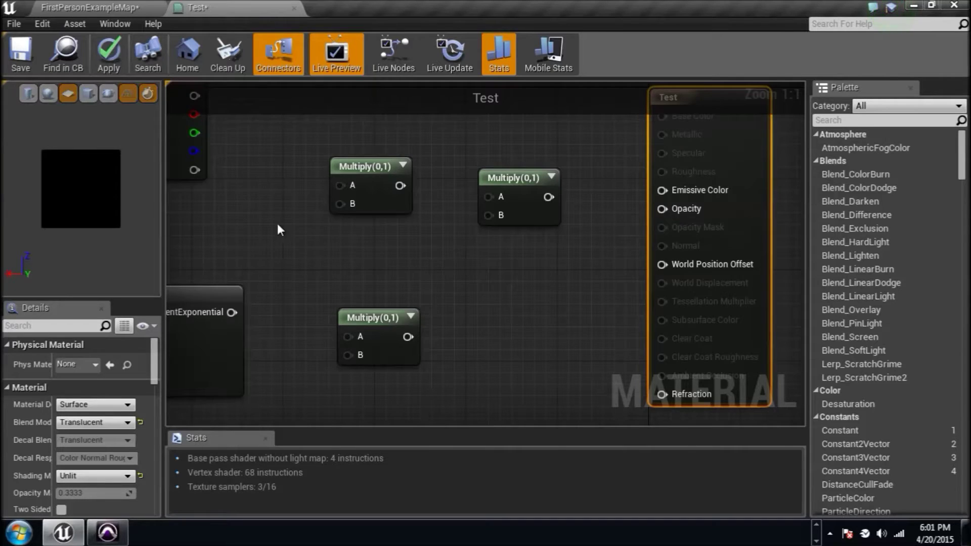
# Multiply the Particle Color alpha by the radial gradient in the lower Multiply node and feed the result into Opacity.
pyautogui.moveTo(276, 221); pyautogui.dragTo(362, 281, button='right')
pyautogui.moveTo(280, 230); pyautogui.dragTo(317, 337)
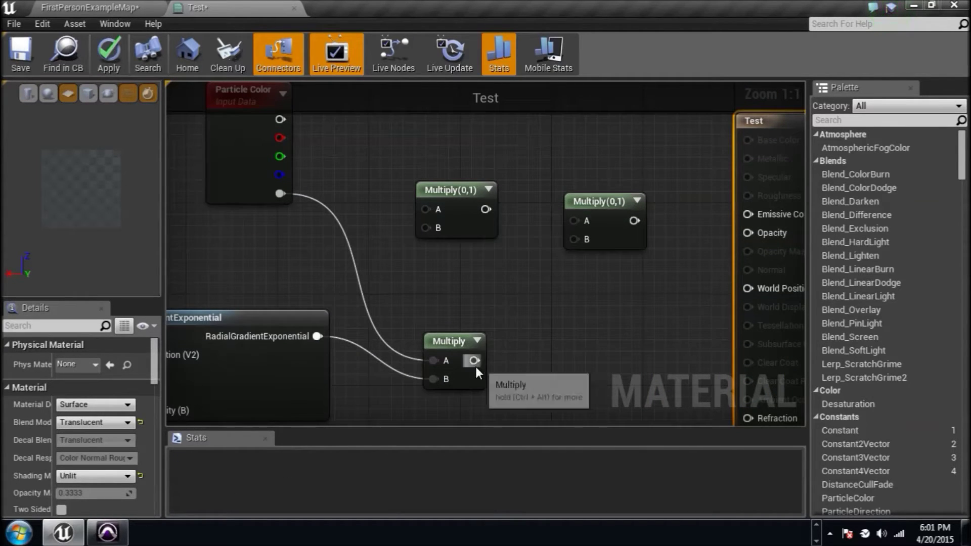
pyautogui.moveTo(474, 360); pyautogui.dragTo(757, 232)
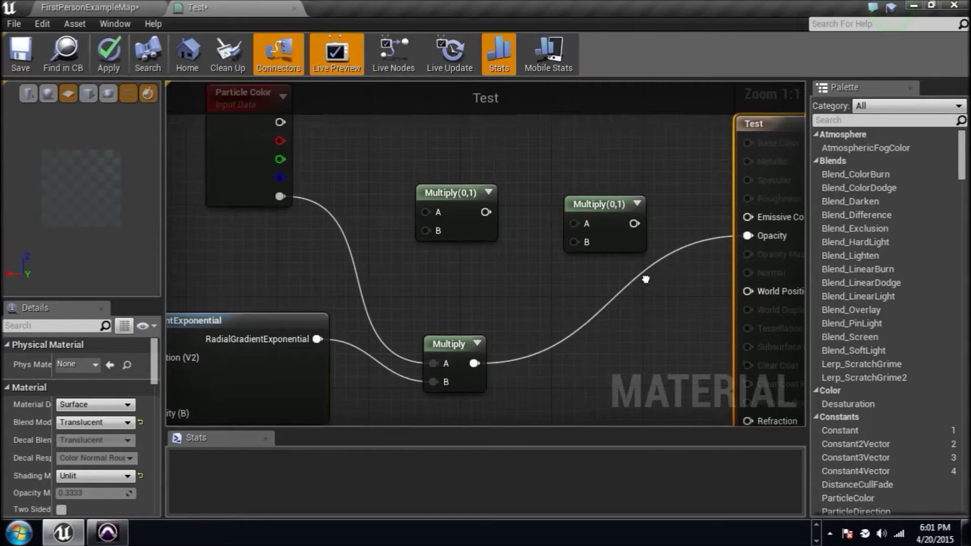
# Multiply the Particle Color RGB by the radial gradient in the upper Multiply and feed the result into the neighbouring Multiply's B input.
pyautogui.moveTo(229, 103); pyautogui.dragTo(235, 169, button='right')
pyautogui.moveTo(283, 185); pyautogui.dragTo(427, 277)
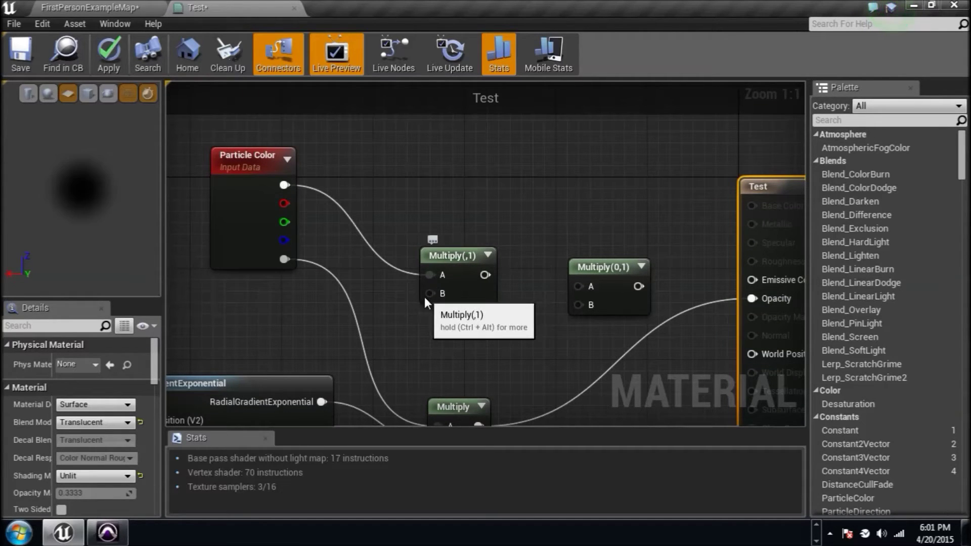
pyautogui.click(423, 296)
pyautogui.moveTo(423, 296); pyautogui.dragTo(322, 400)
pyautogui.moveTo(632, 317); pyautogui.dragTo(624, 332, button='right')
pyautogui.moveTo(615, 283); pyautogui.dragTo(615, 271)
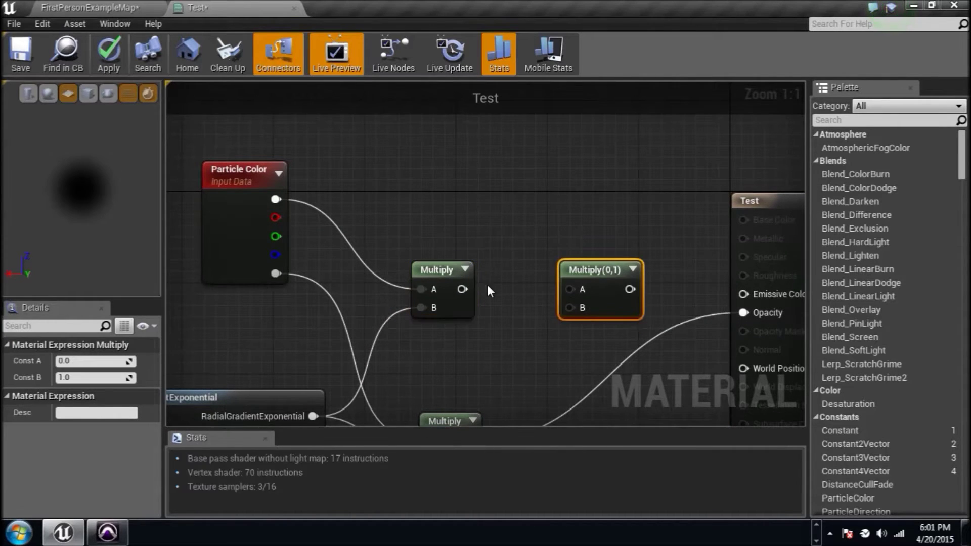
pyautogui.moveTo(462, 289); pyautogui.dragTo(576, 310)
# Add Time, Sine and ConstantBiasScale nodes in a row above the Multiply nodes.
pyautogui.moveTo(515, 223); pyautogui.dragTo(570, 355, button='right')
pyautogui.rightClick(429, 219)
pyautogui.write('time')
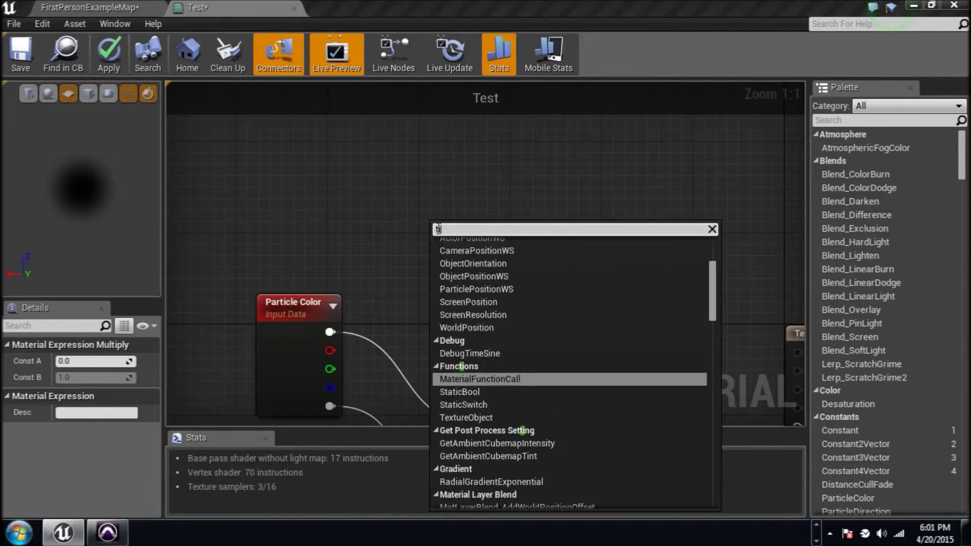
pyautogui.press('Return')
pyautogui.rightClick(592, 250)
pyautogui.write('sine')
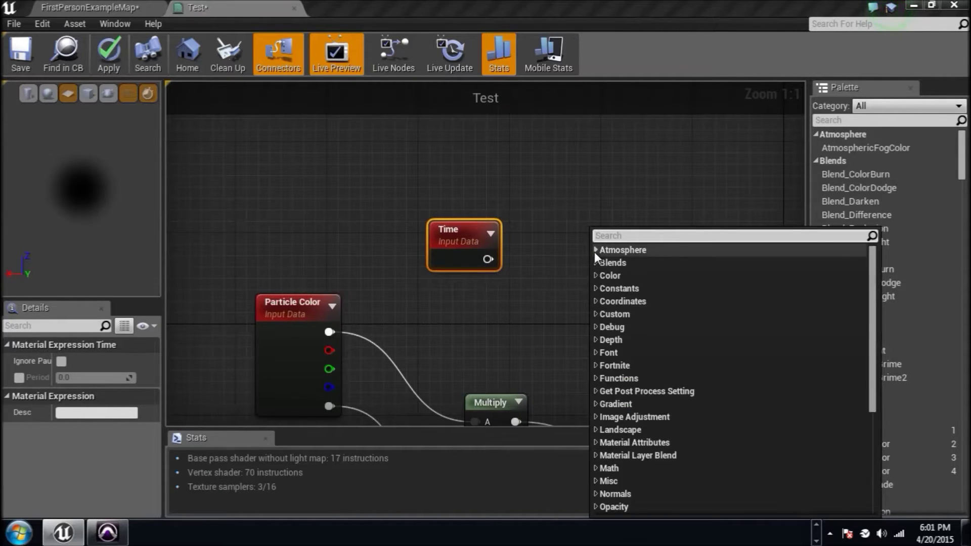
pyautogui.press('Return')
pyautogui.rightClick(693, 228)
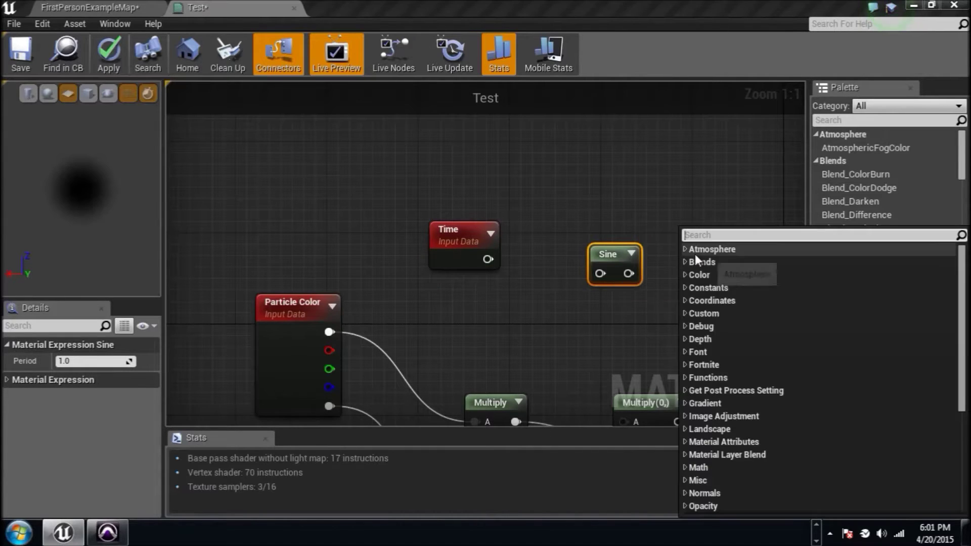
pyautogui.write('bias')
pyautogui.press('Return')
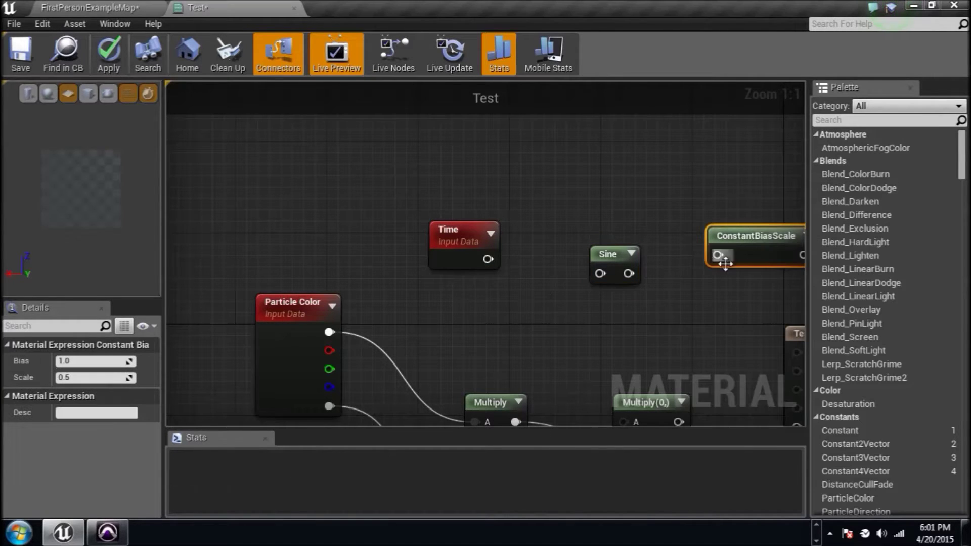
# Chain Time, Sine and ConstantBiasScale into input A of the last upper Multiply, and connect that Multiply to Emissive Color.
pyautogui.moveTo(505, 254); pyautogui.dragTo(387, 271, button='right')
pyautogui.moveTo(369, 276); pyautogui.dragTo(599, 272)
pyautogui.moveTo(606, 304); pyautogui.dragTo(578, 279, button='right')
pyautogui.moveTo(657, 246); pyautogui.dragTo(658, 273)
pyautogui.moveTo(376, 167); pyautogui.dragTo(388, 247, button='right')
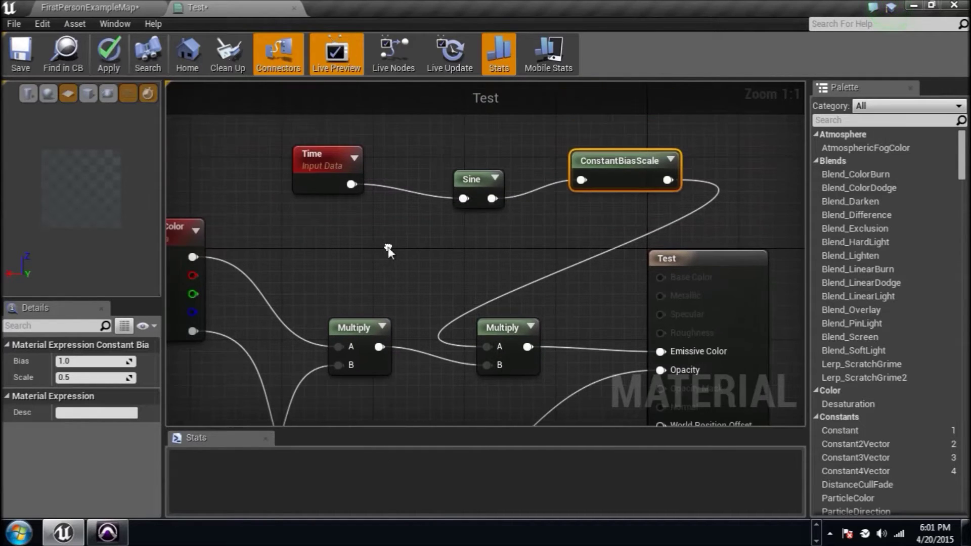
# Set the Sine node's period to 0.5.
pyautogui.click(478, 187)
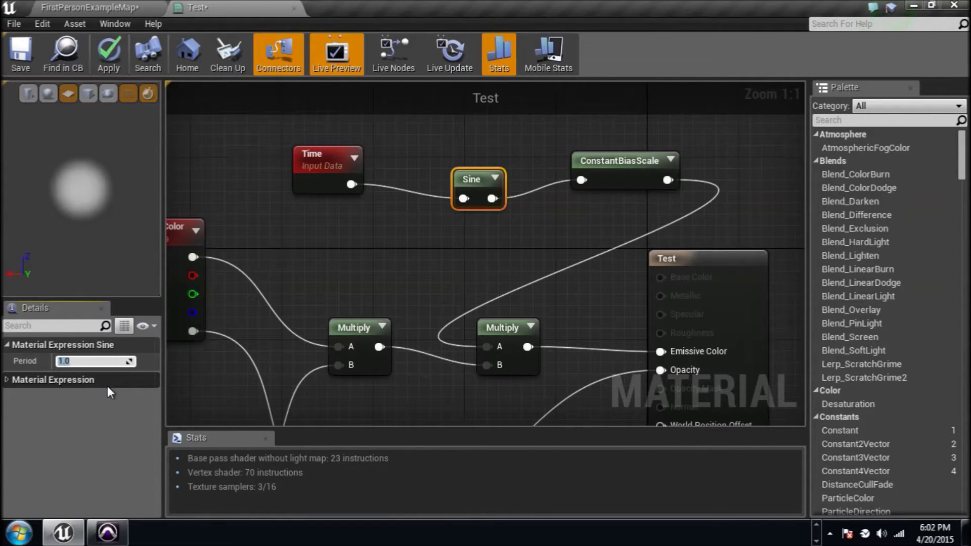
pyautogui.write('0.5')
pyautogui.press('Return')
# Set the ConstantBiasScale node's bias to 2.0 and scale to 1.0, and save the Test material.
pyautogui.click(625, 191)
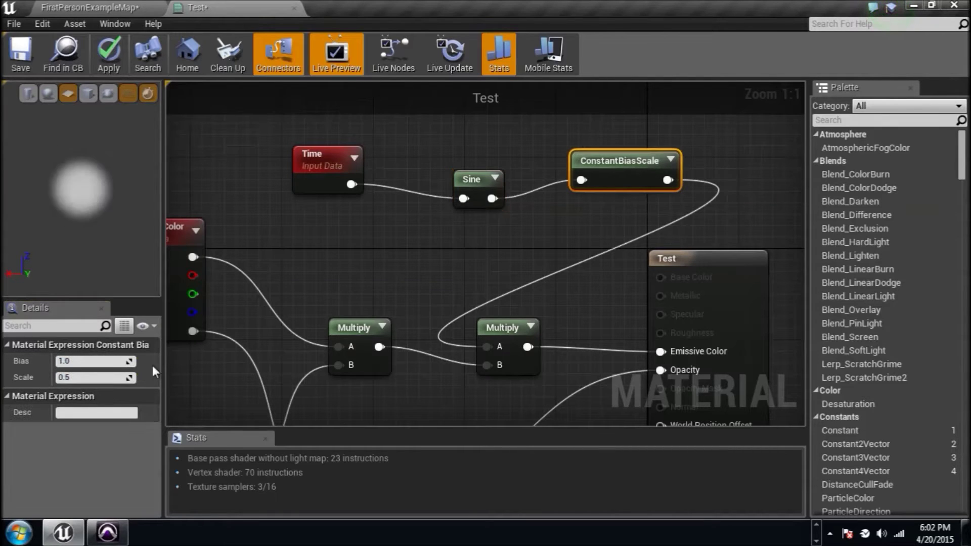
pyautogui.click(112, 361)
pyautogui.click(117, 379)
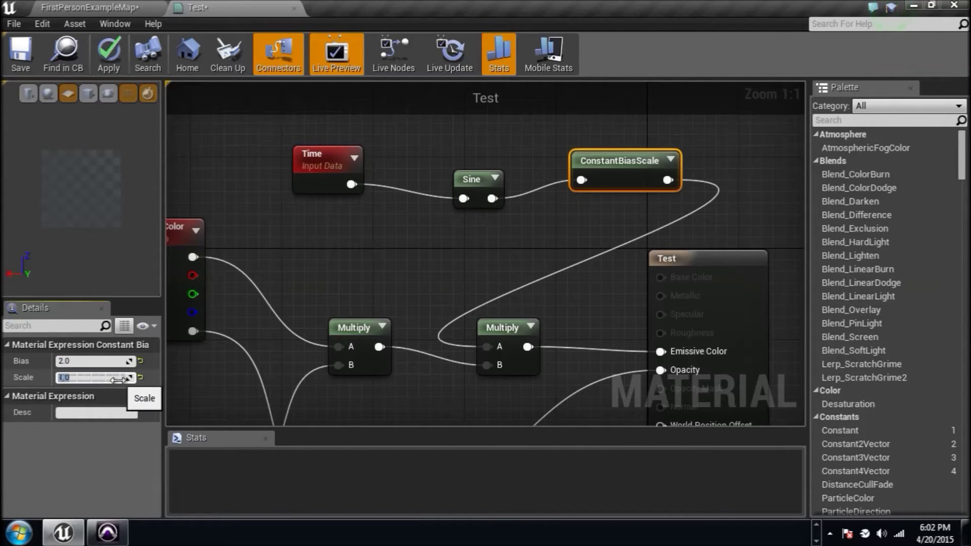
pyautogui.write('1')
pyautogui.press('Return')
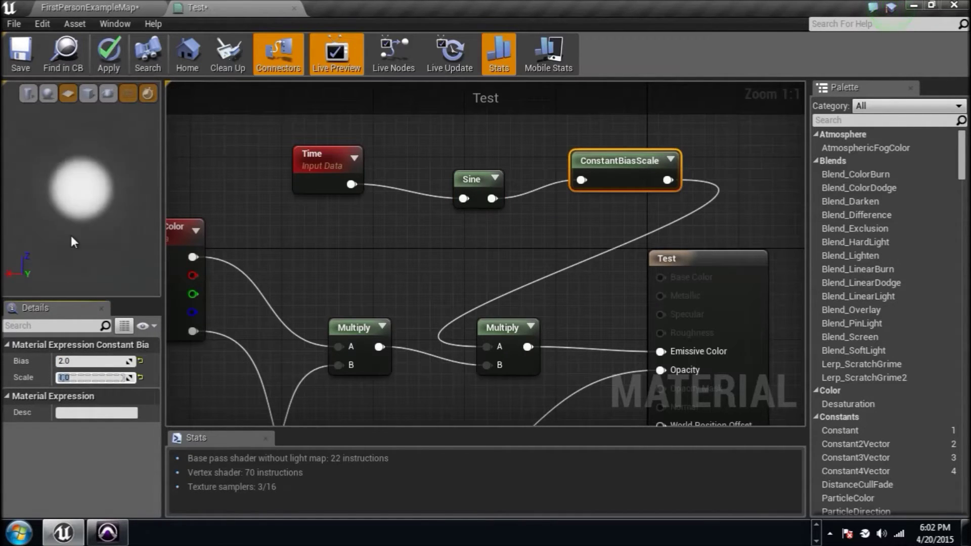
pyautogui.click(32, 65)
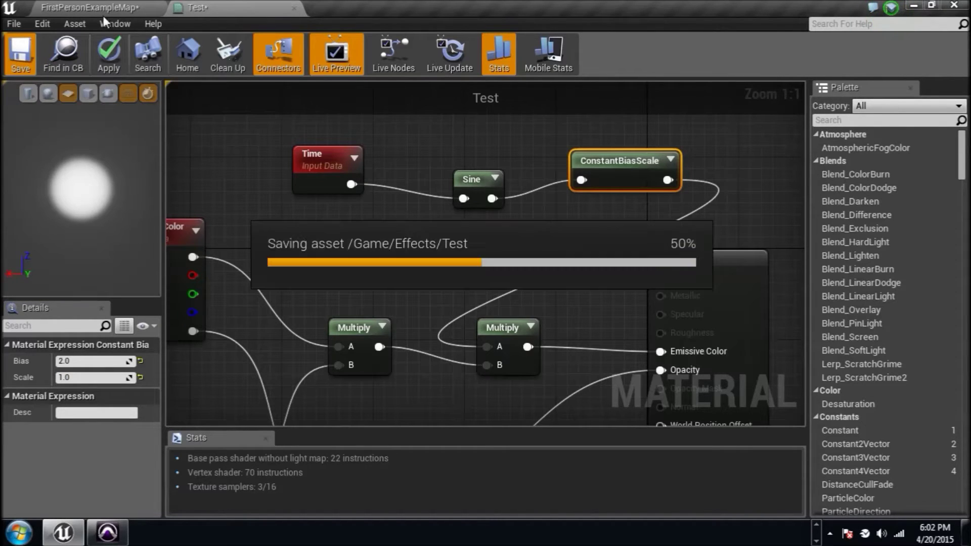
# Return to the level and create a particle system named Affect in the Effects folder.
pyautogui.click(116, 10)
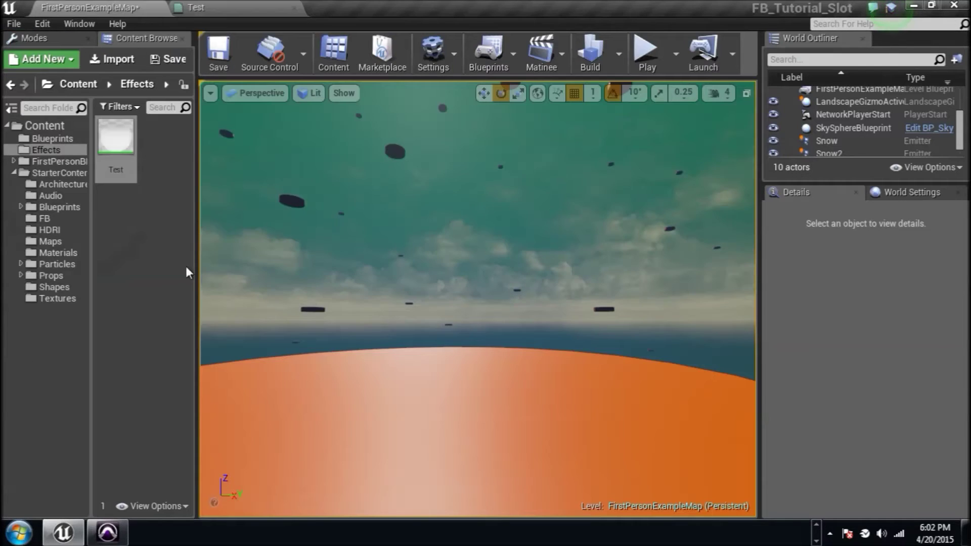
pyautogui.rightClick(177, 262)
pyautogui.click(226, 227)
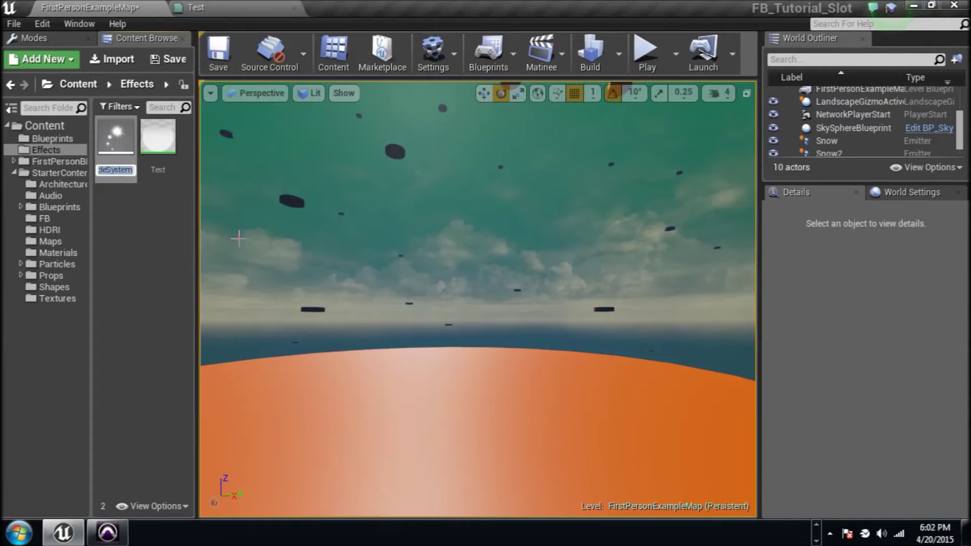
pyautogui.write('Affect')
pyautogui.press('Return')
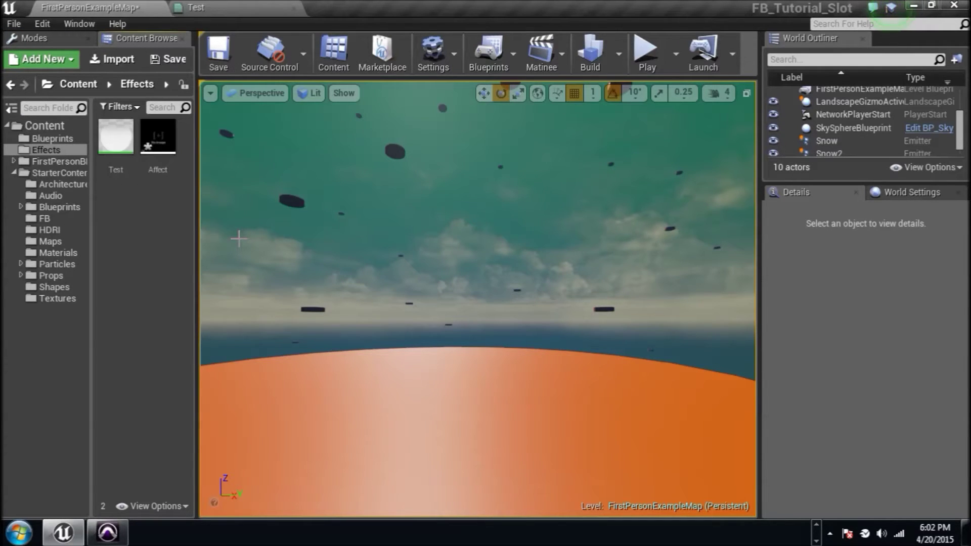
# Open the Affect particle system and add the GPU Sprites type data to its Particle Emitter.
pyautogui.doubleClick(164, 140)
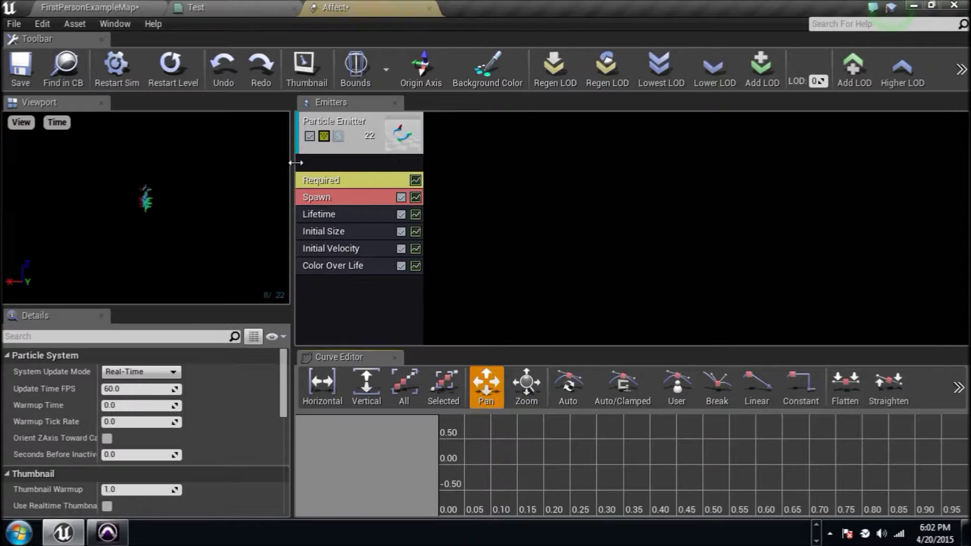
pyautogui.rightClick(377, 167)
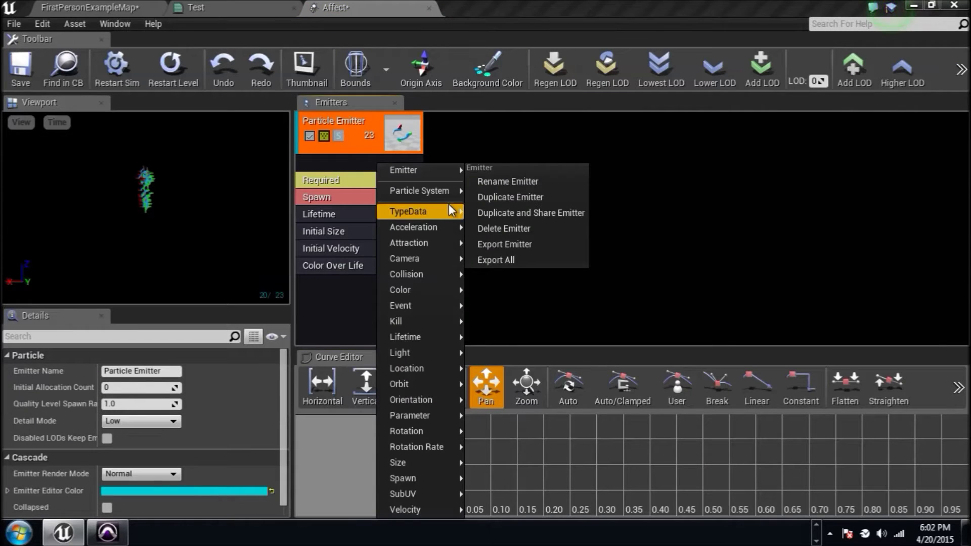
pyautogui.moveTo(452, 211)
pyautogui.click(535, 254)
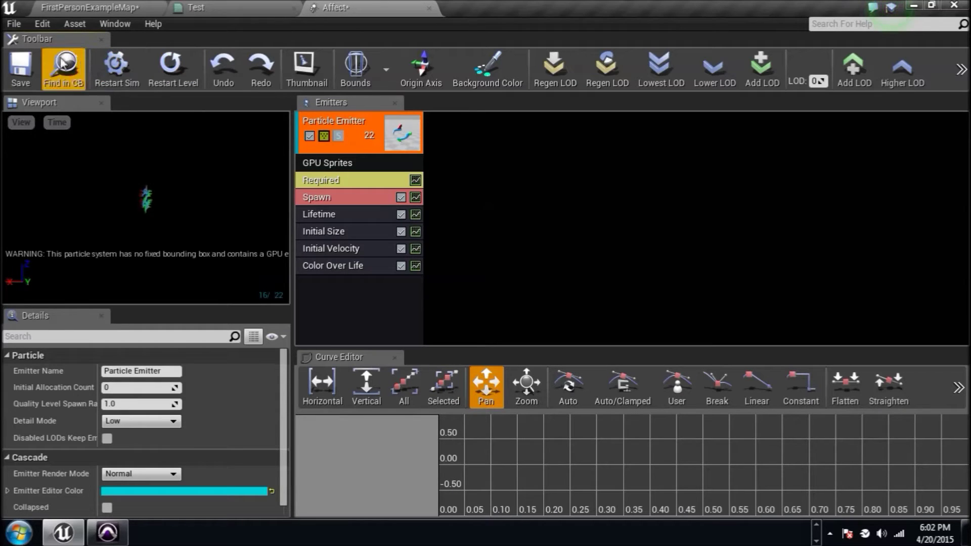
# Assign the Test material from the Effects folder to the emitter's Required module.
pyautogui.click(378, 177)
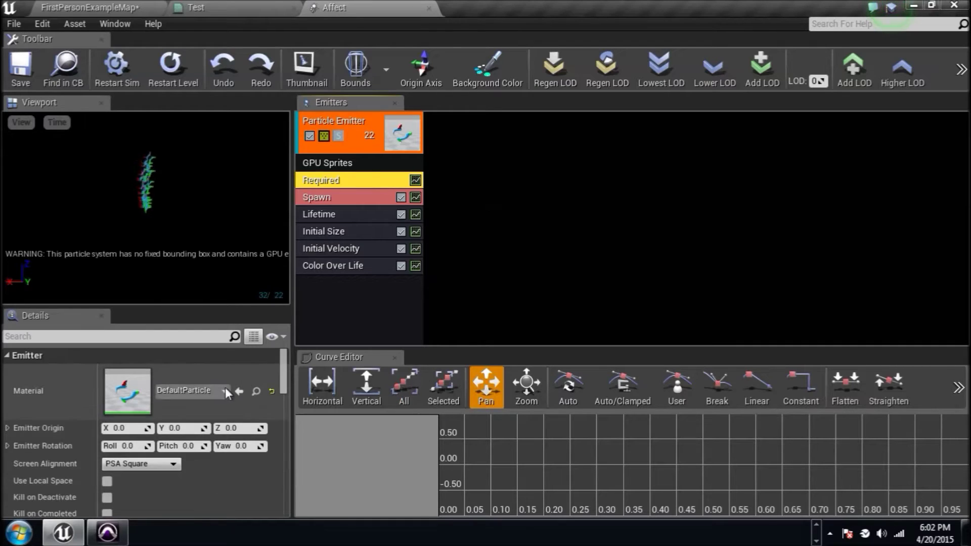
pyautogui.click(226, 395)
pyautogui.write('test')
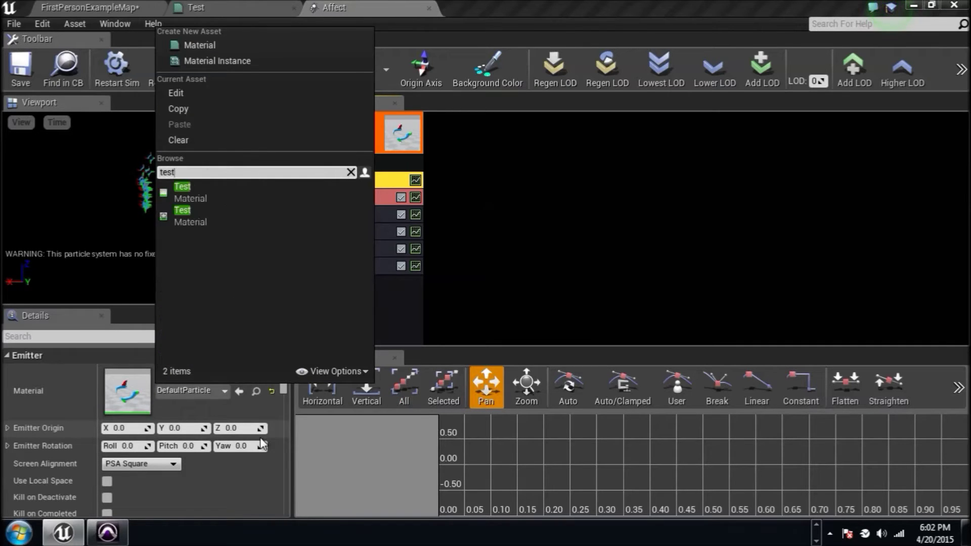
pyautogui.click(299, 204)
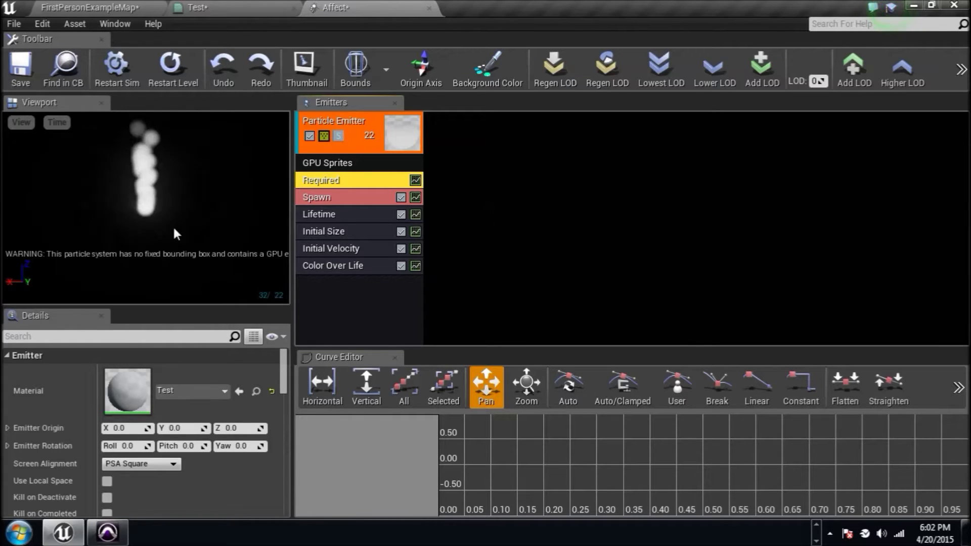
# Delete the Initial Velocity module from the emitter.
pyautogui.click(402, 248)
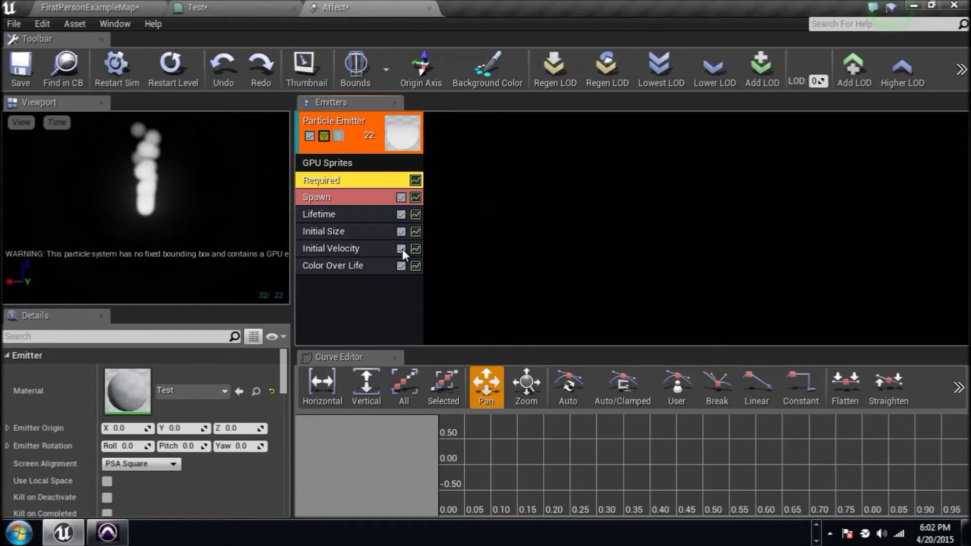
pyautogui.rightClick(360, 249)
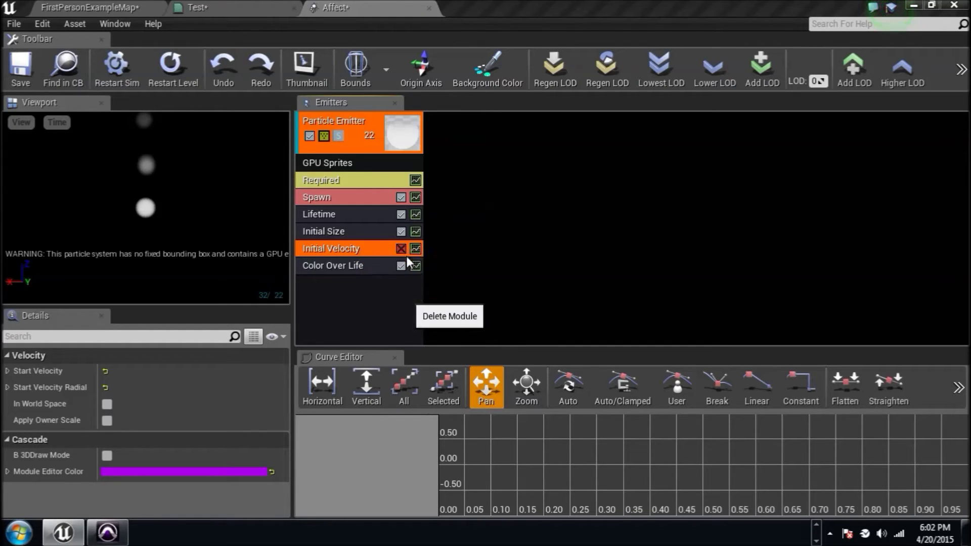
pyautogui.click(406, 256)
# Add a Sphere location module to the emitter and set its constant start radius to 3000.
pyautogui.rightClick(363, 270)
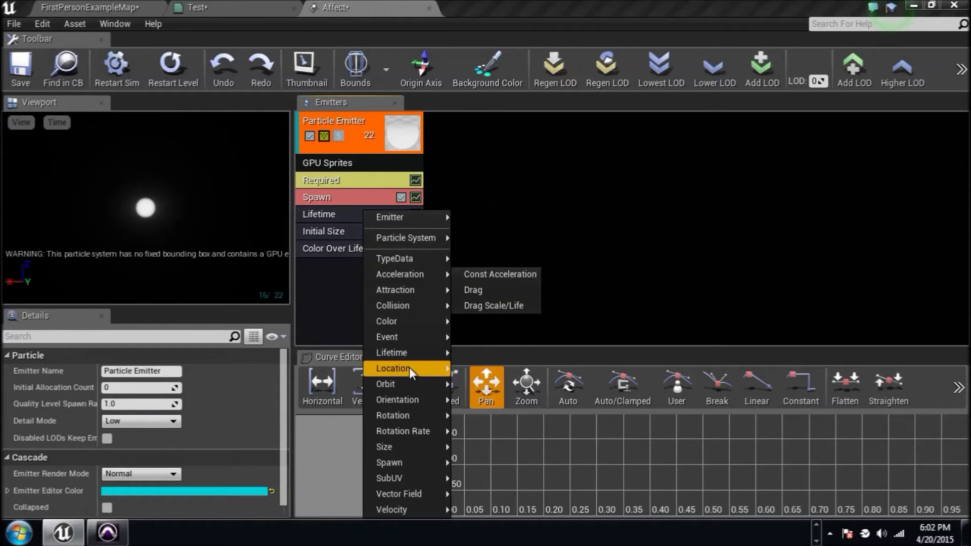
pyautogui.moveTo(416, 367)
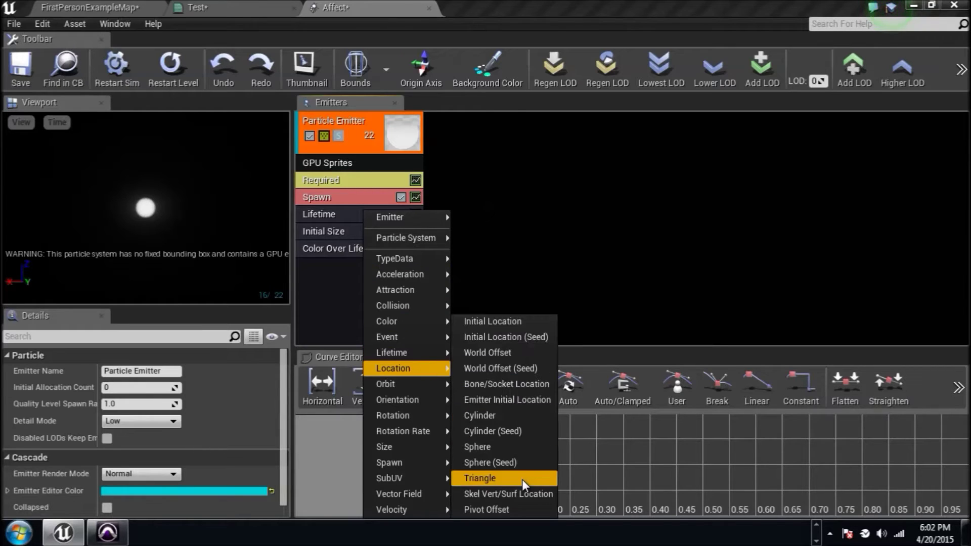
pyautogui.click(524, 450)
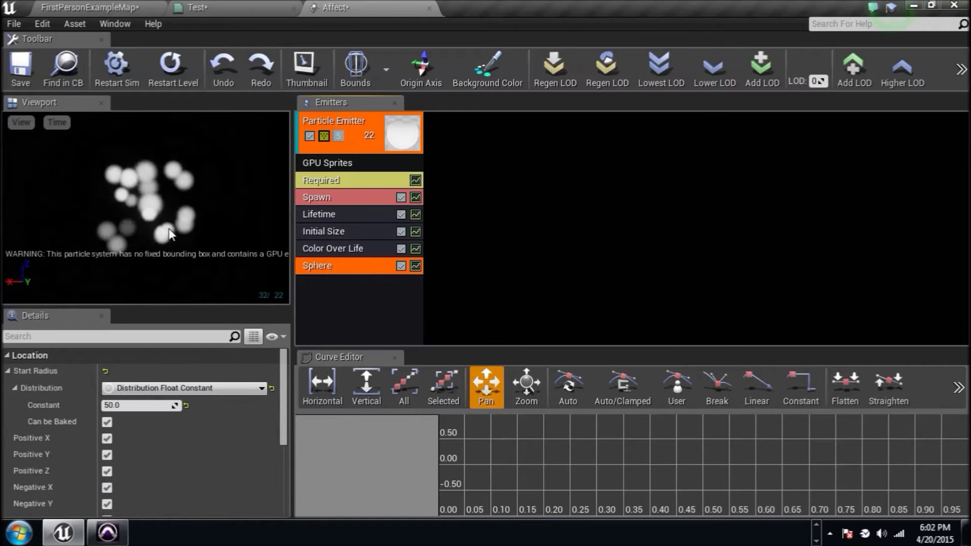
pyautogui.click(151, 406)
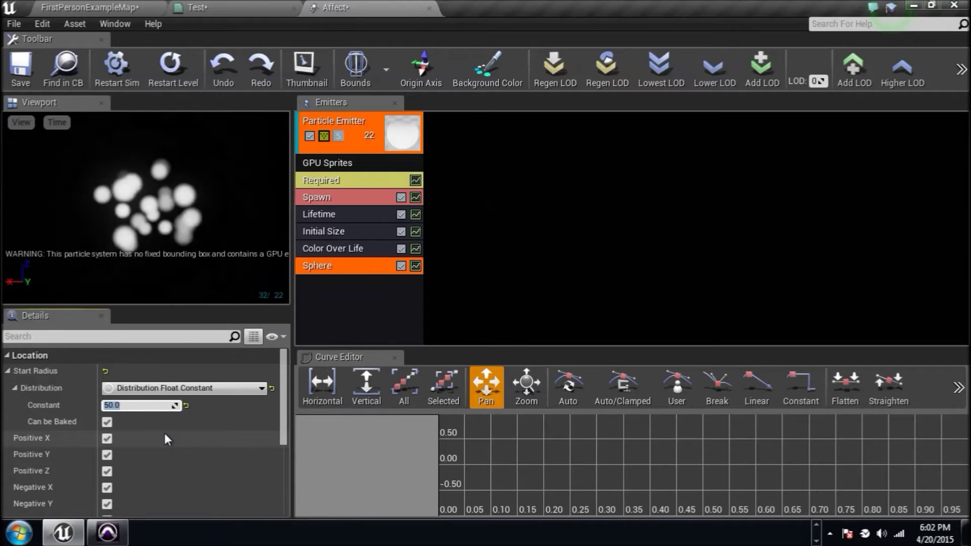
pyautogui.write('3000')
pyautogui.press('Return')
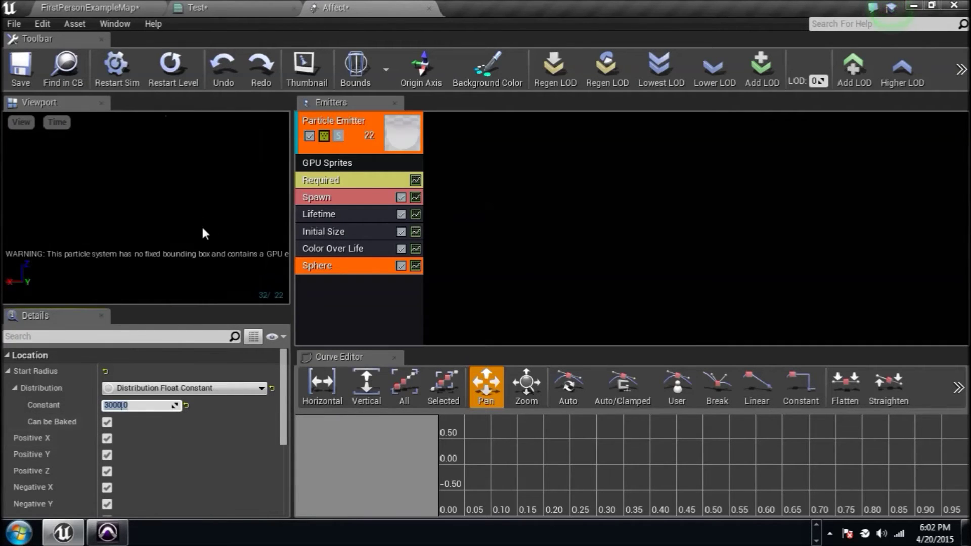
# Set the Spawn module's constant rate to 5000 and check the particle sphere in the preview.
pyautogui.click(383, 200)
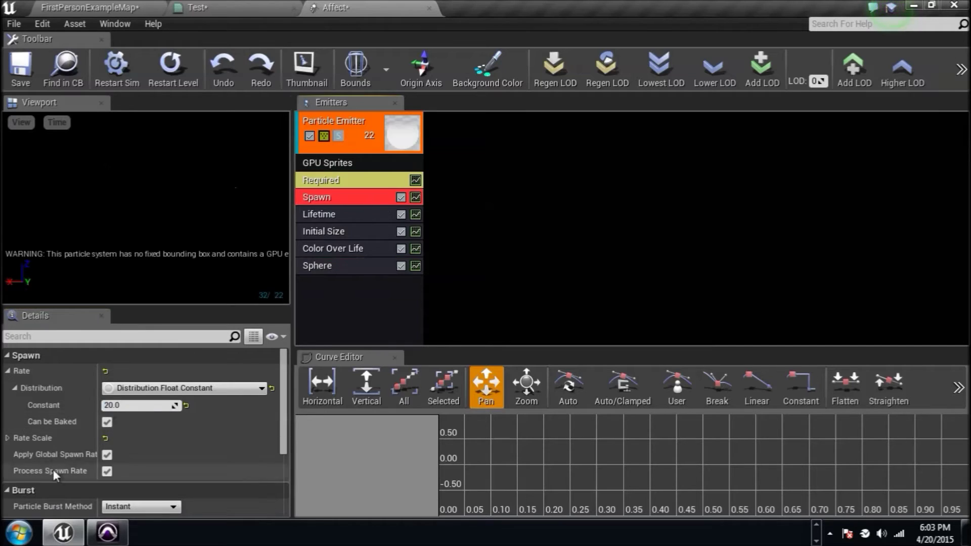
pyautogui.click(138, 405)
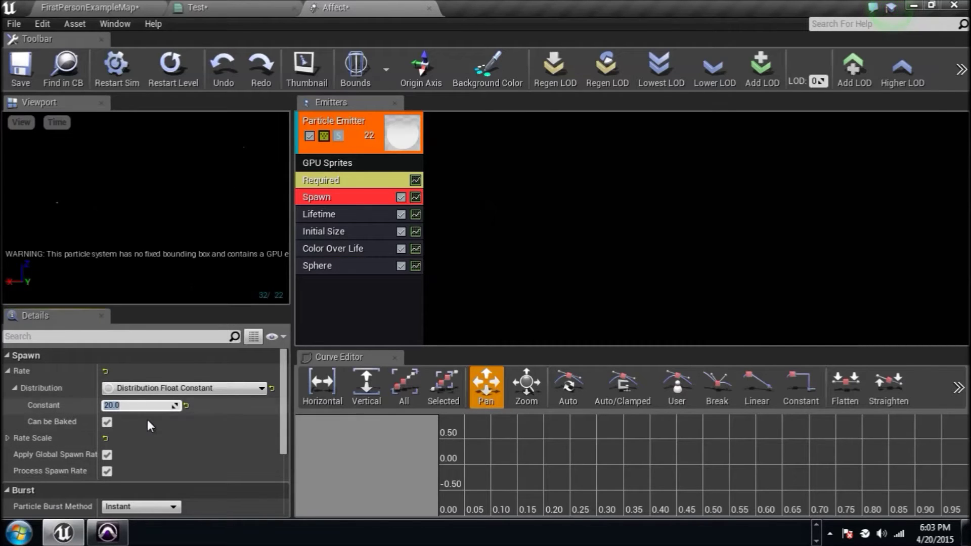
pyautogui.write('500')
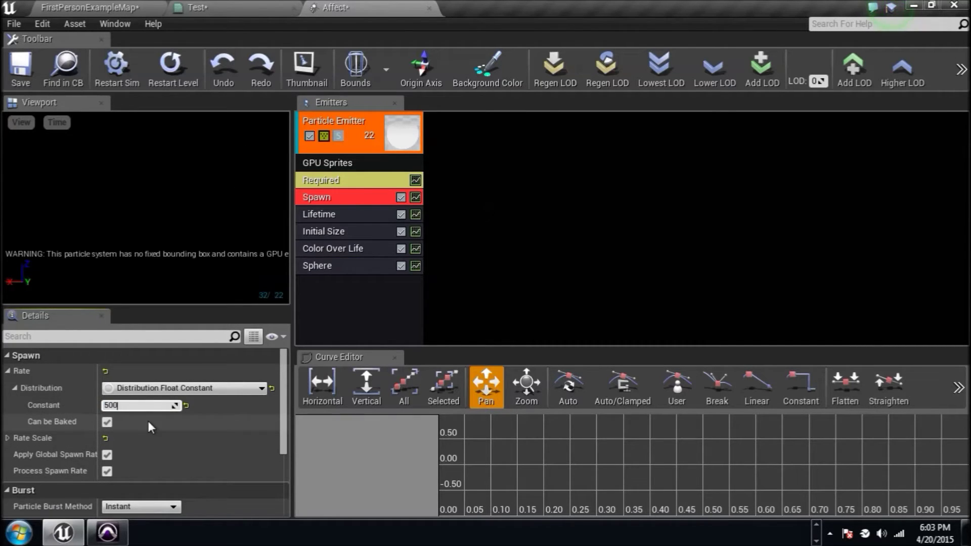
pyautogui.write('0')
pyautogui.press('Return')
pyautogui.click(138, 208)
pyautogui.moveTo(138, 206); pyautogui.dragTo(109, 263)
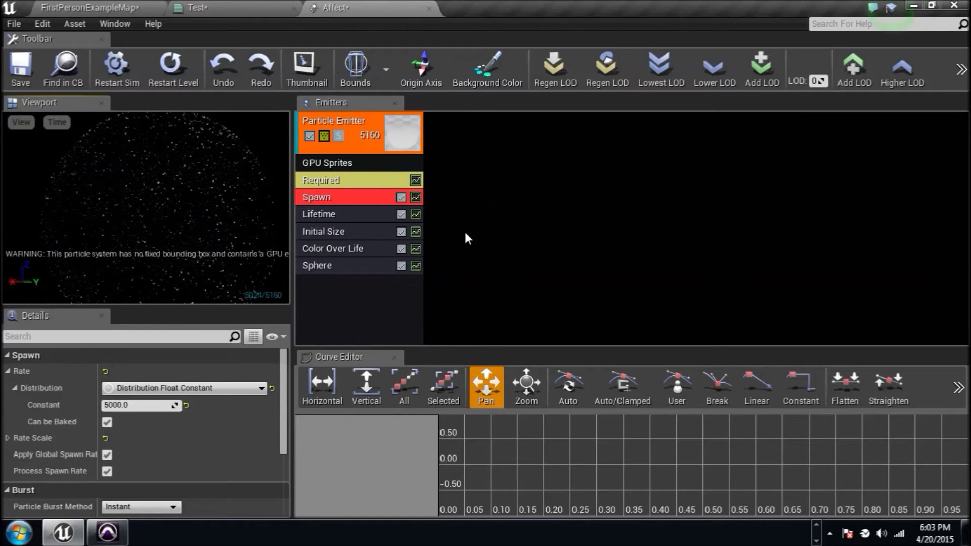
# Add a Point Gravity attraction module to the emitter.
pyautogui.rightClick(387, 303)
pyautogui.moveTo(460, 288)
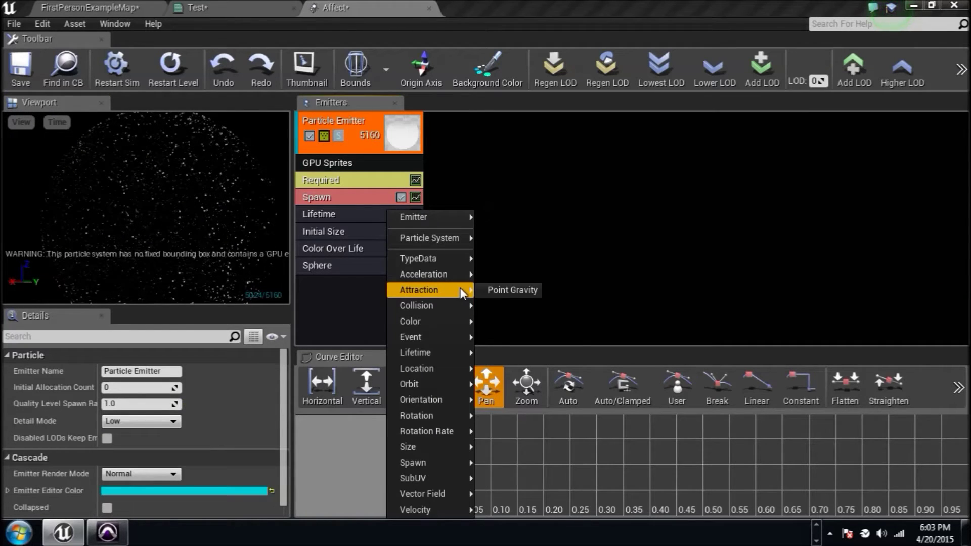
pyautogui.click(507, 290)
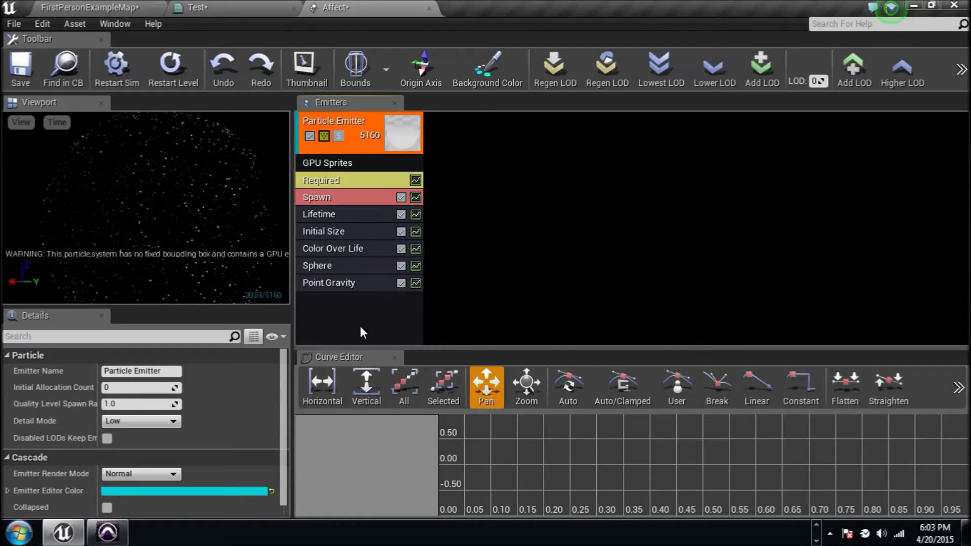
# Set the Point Gravity module's radius to 4000 and its constant strength to 4000, and save the particle system.
pyautogui.click(374, 285)
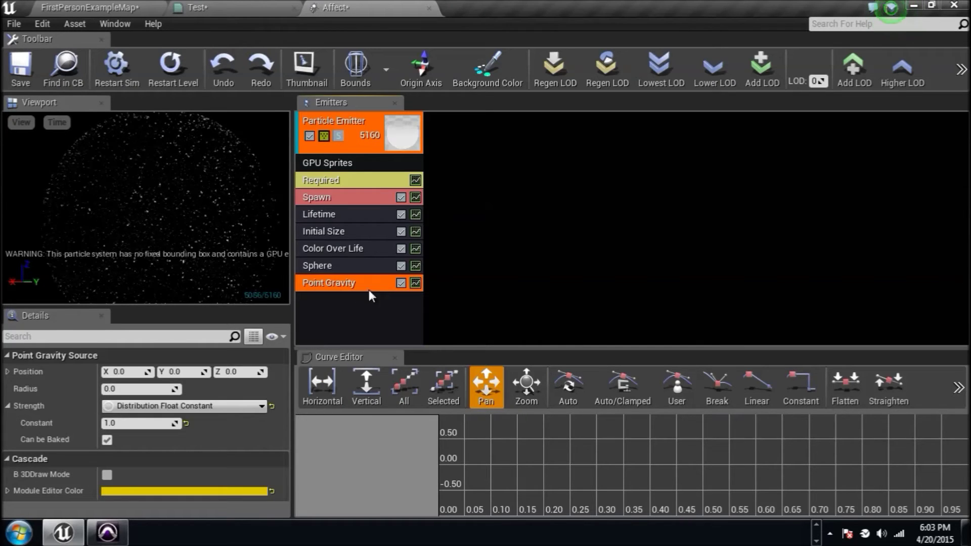
pyautogui.click(137, 388)
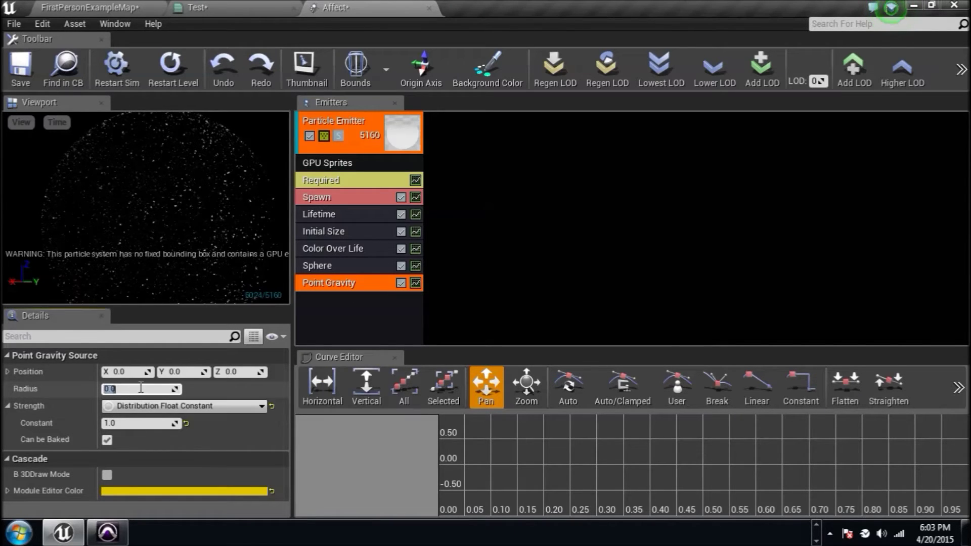
pyautogui.click(154, 426)
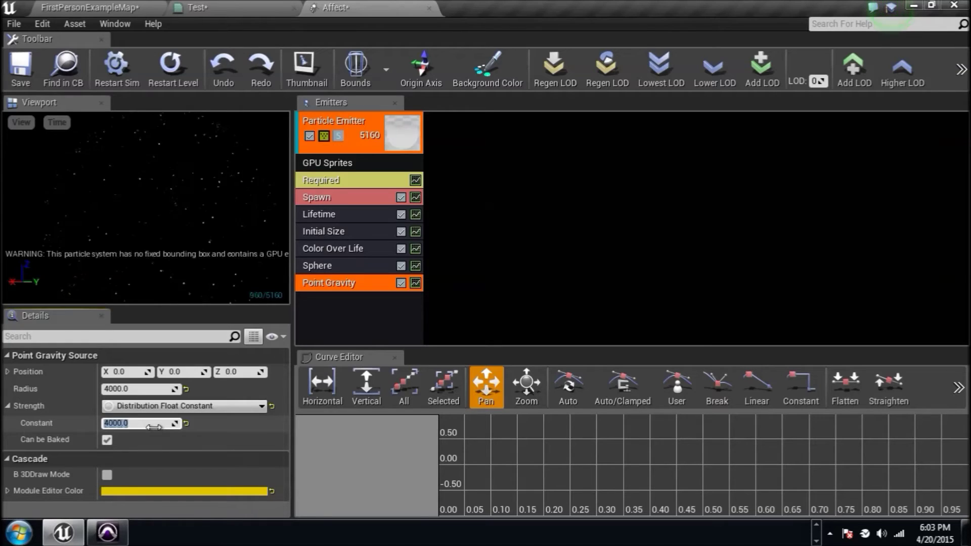
pyautogui.click(243, 154)
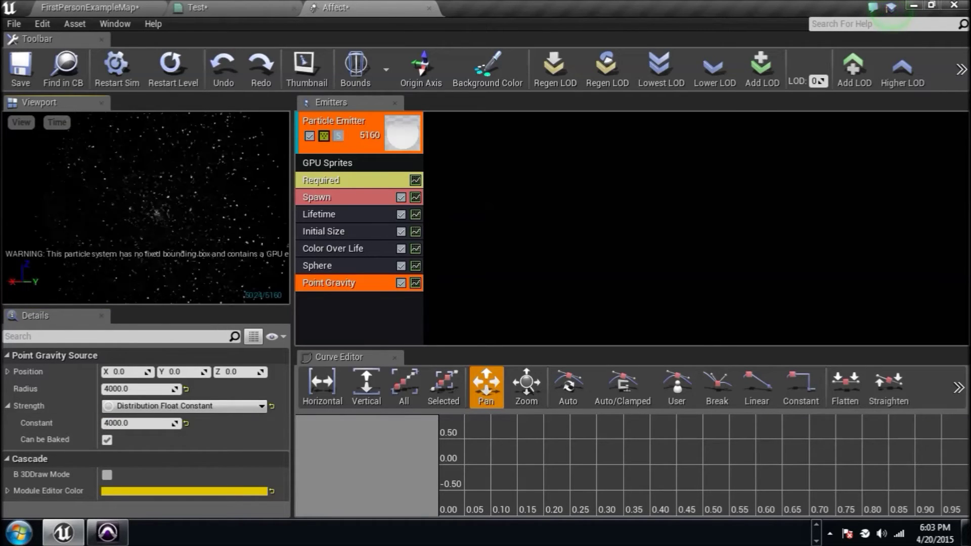
pyautogui.click(20, 66)
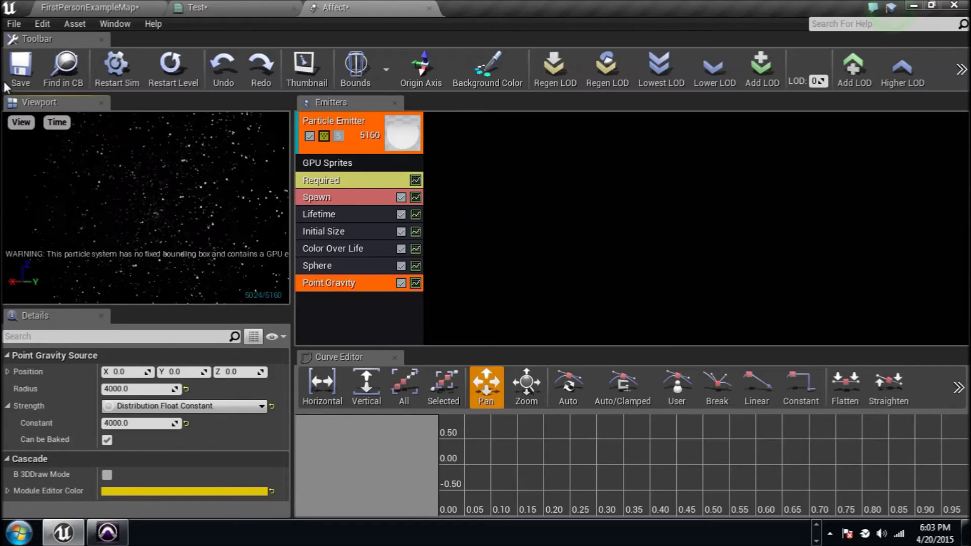
# In the Color Over Life module, set the B component of point 0's Out Val to 5.0 on the constant curve.
pyautogui.click(381, 251)
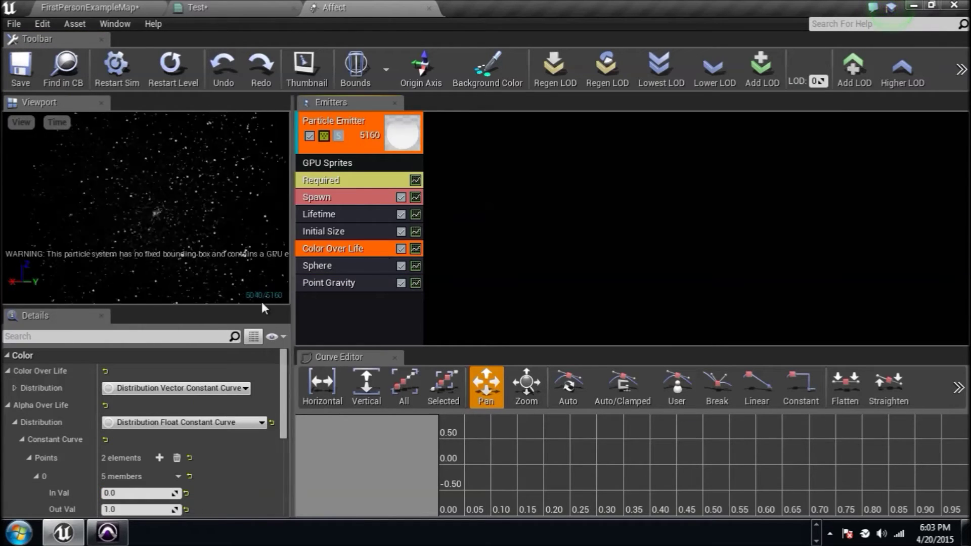
pyautogui.click(15, 388)
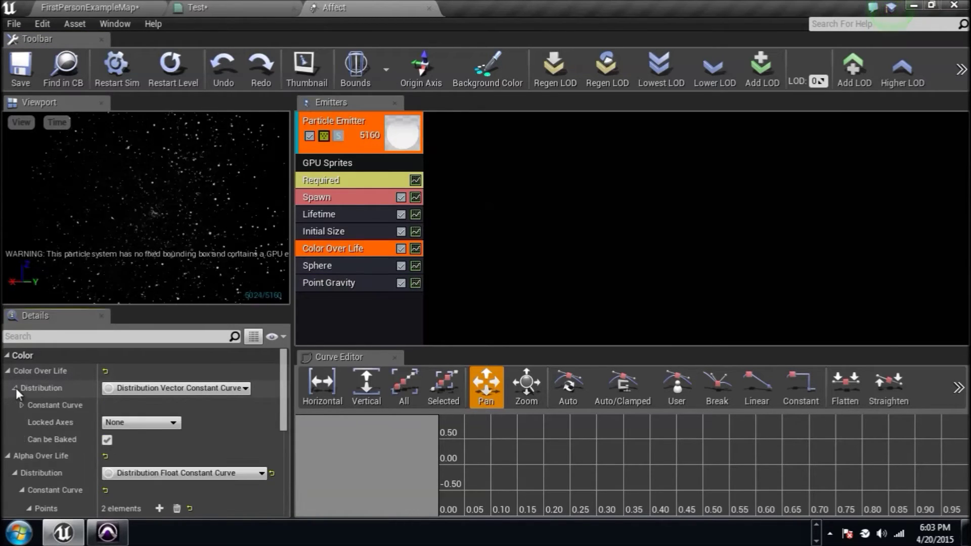
pyautogui.click(21, 405)
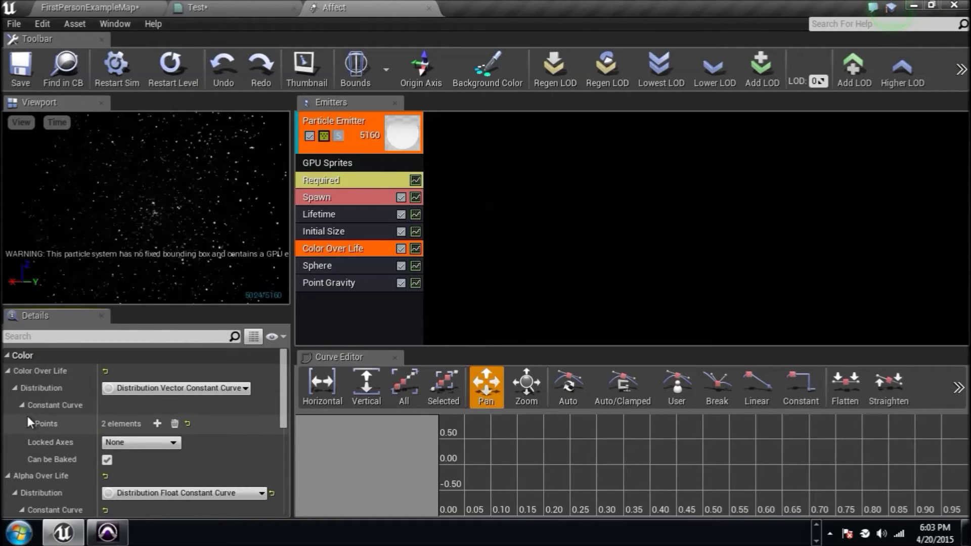
pyautogui.click(29, 424)
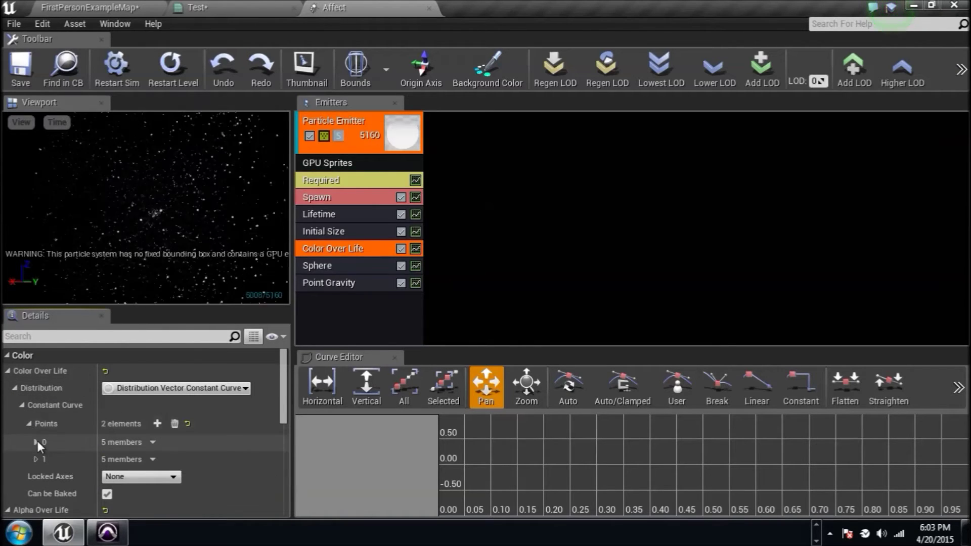
pyautogui.click(38, 441)
pyautogui.scroll(-3, 80, 443)
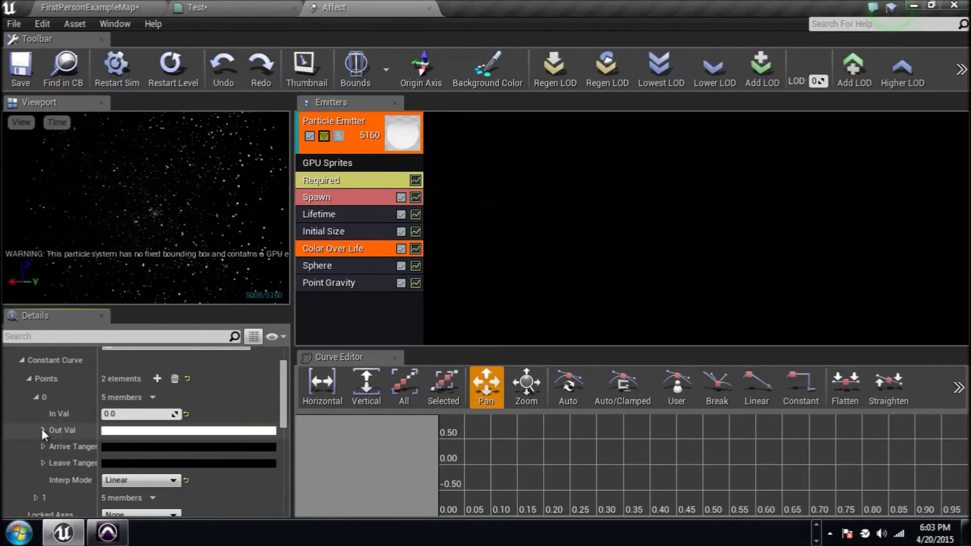
pyautogui.click(43, 430)
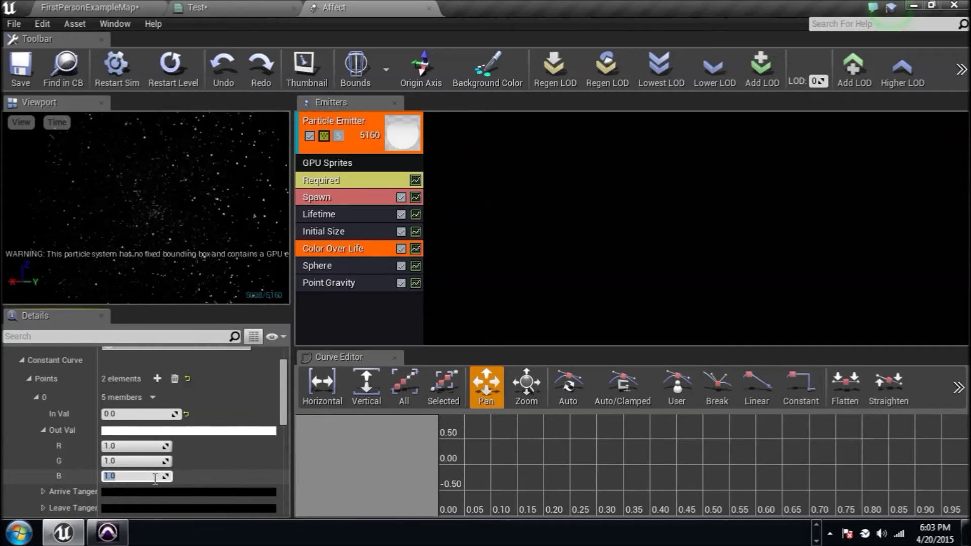
pyautogui.write('5')
pyautogui.press('Return')
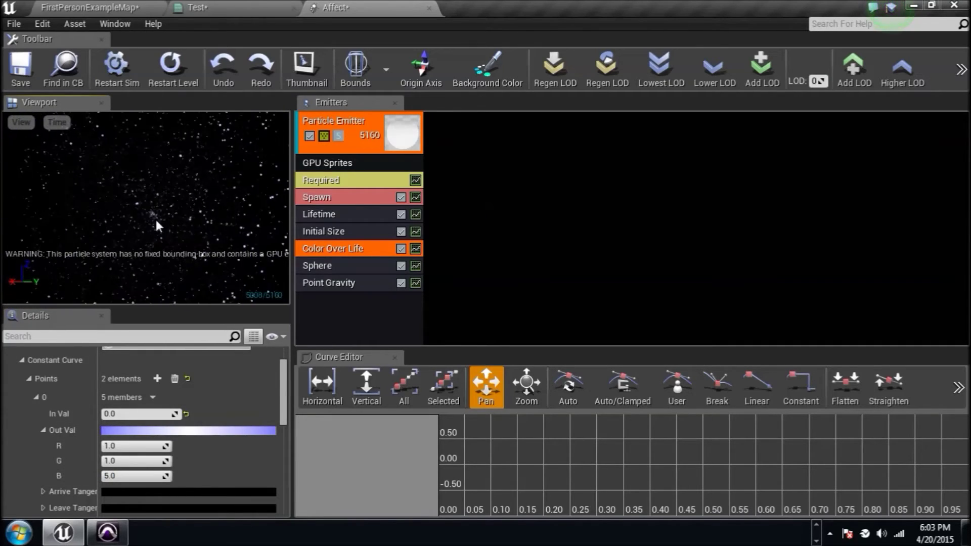
# In the Color Over Life curve, set point 1's Out Val to R 1.5, G 0.5 and B 0.5.
pyautogui.scroll(-2, 93, 445)
pyautogui.scroll(-1, 93, 438)
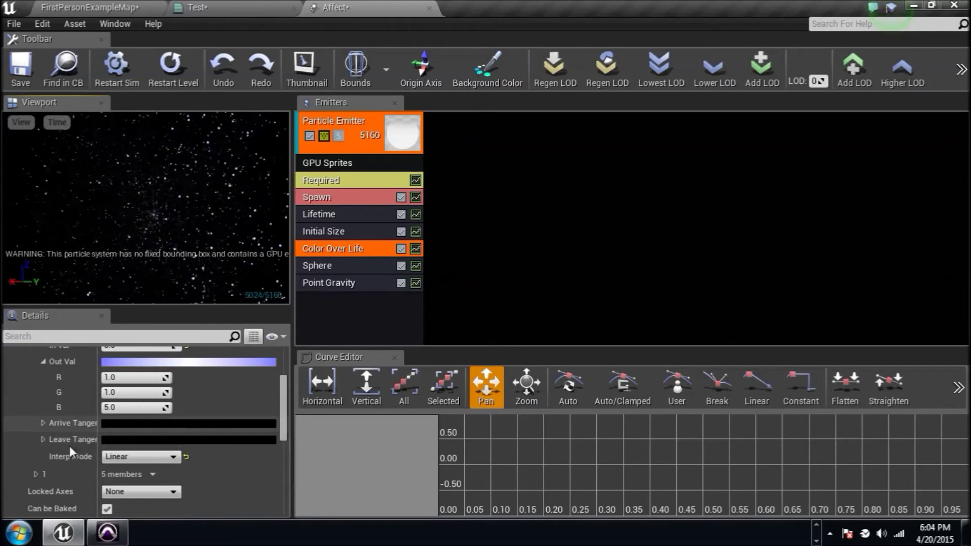
pyautogui.click(36, 474)
pyautogui.scroll(-2, 38, 464)
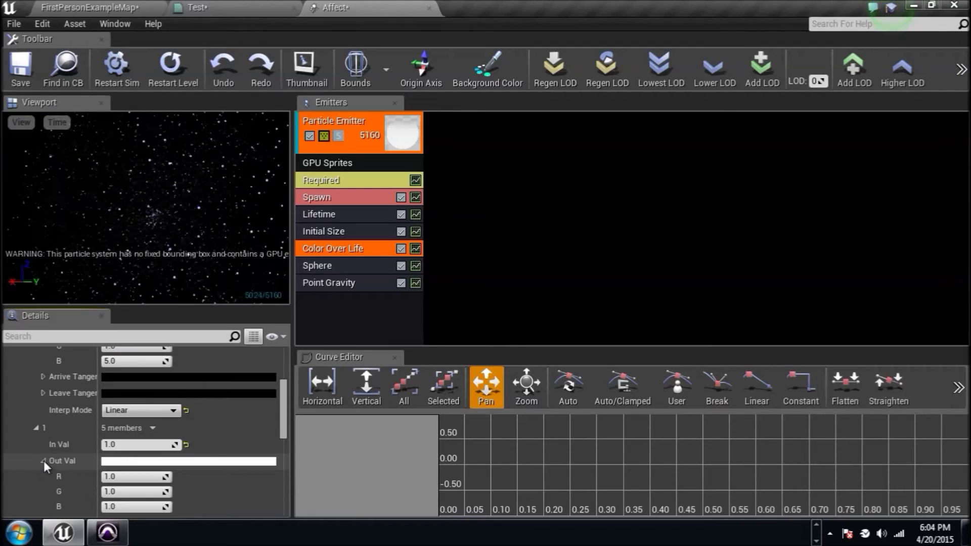
pyautogui.scroll(-1, 44, 460)
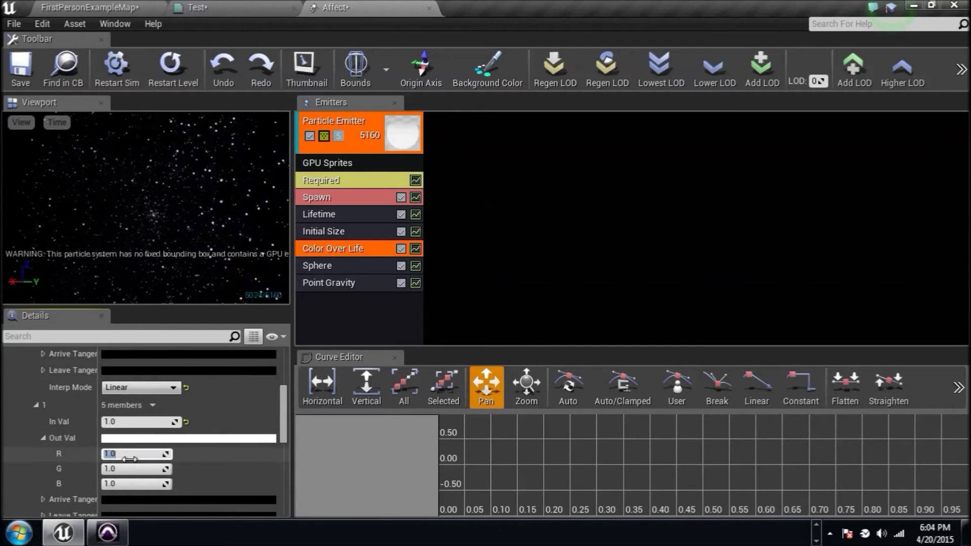
pyautogui.press('Tab')
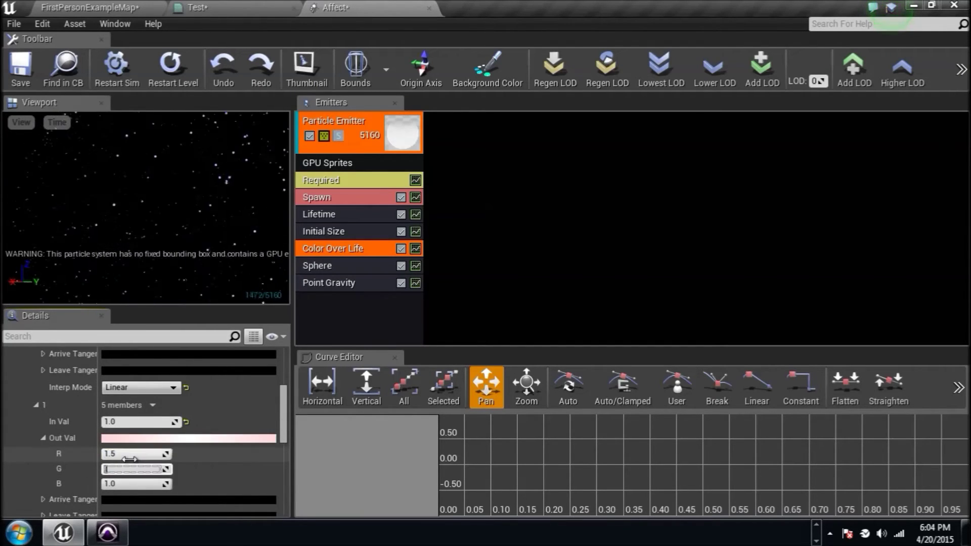
pyautogui.write('.5')
pyautogui.press('Tab')
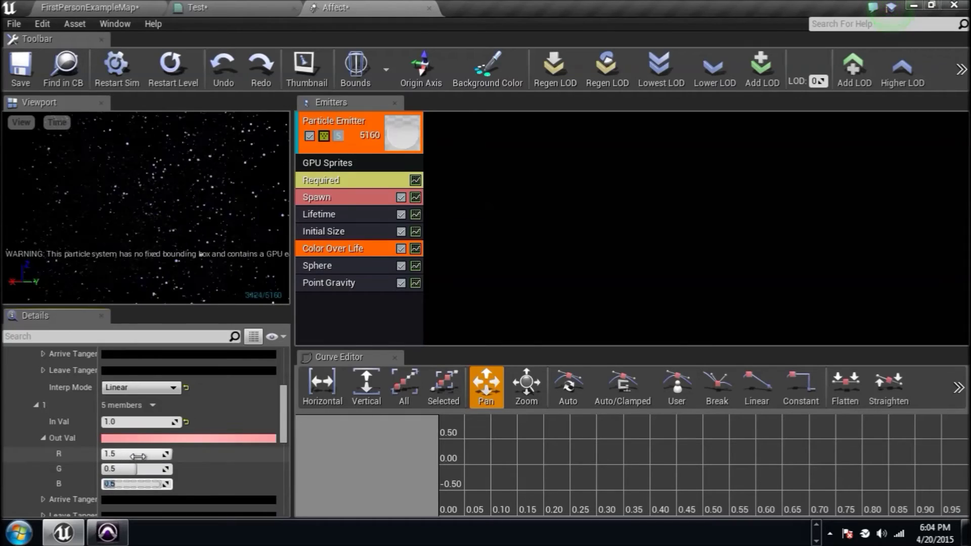
pyautogui.press('Return')
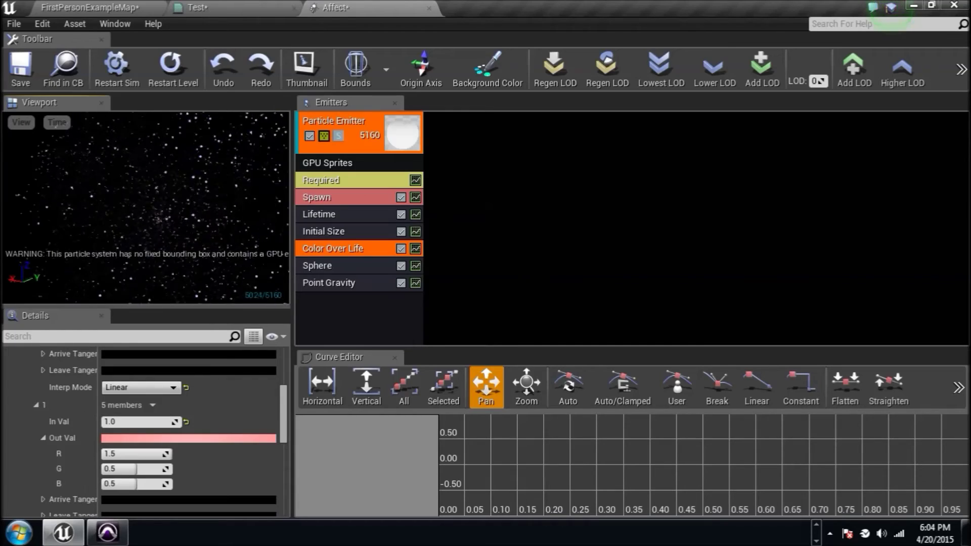
# Set all components of the Initial Size module's maximum and minimum Start Size to 55, and save the particle system.
pyautogui.click(367, 232)
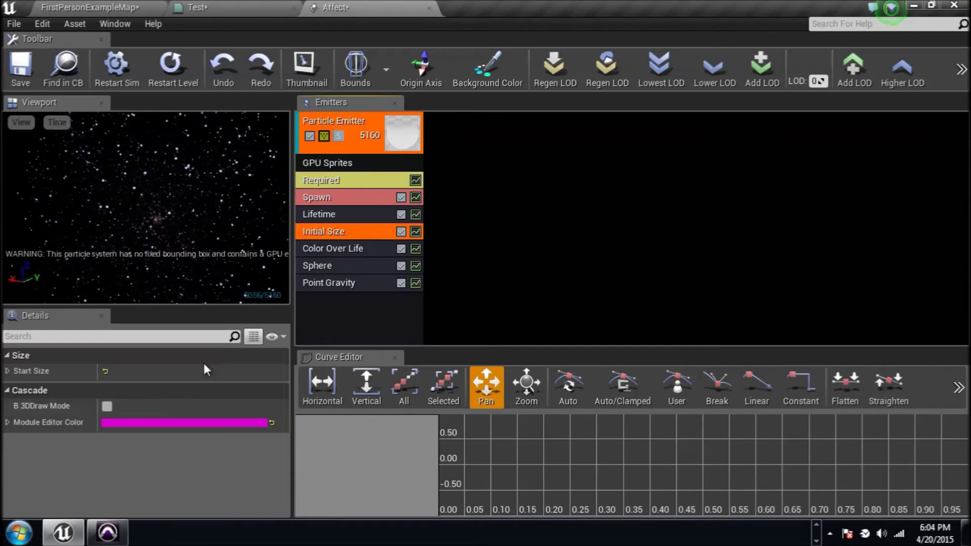
pyautogui.click(7, 370)
pyautogui.click(14, 388)
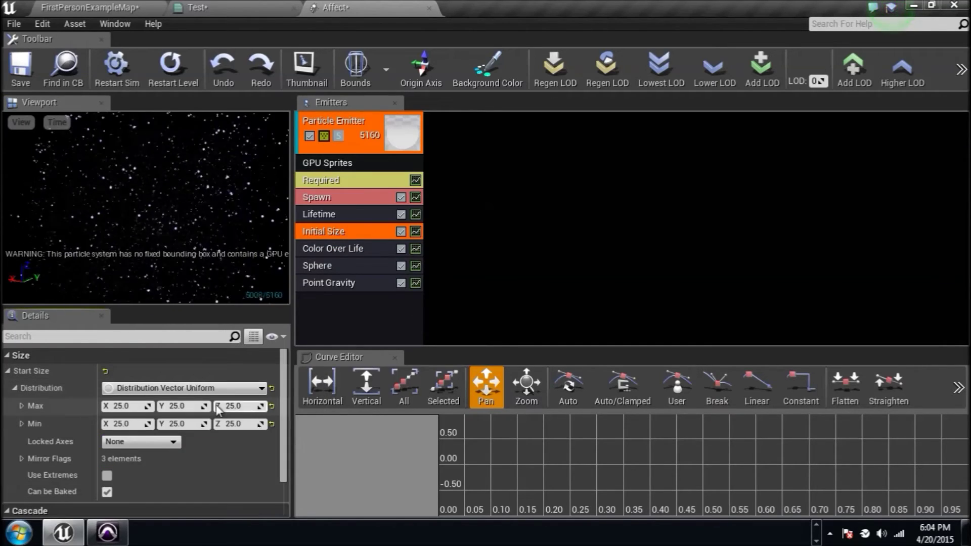
pyautogui.click(133, 404)
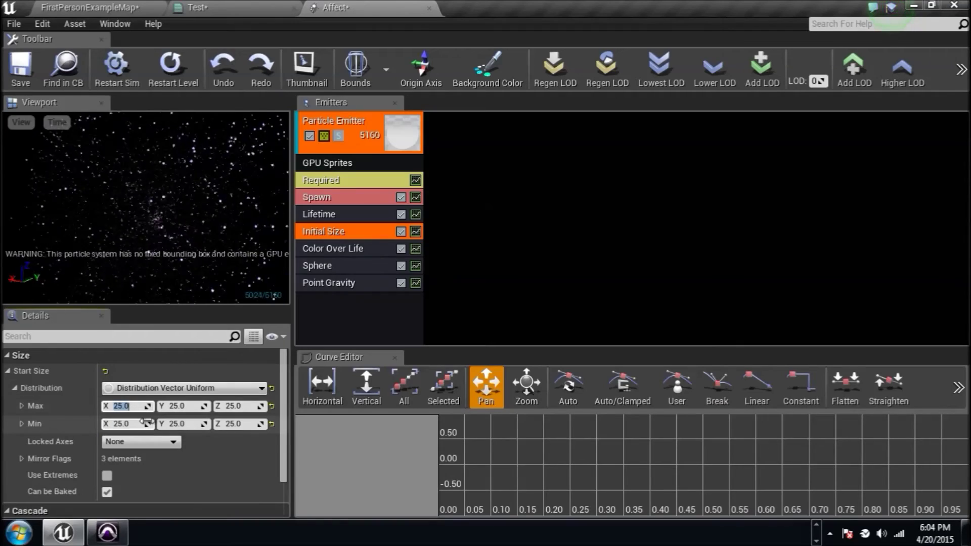
pyautogui.write('55')
pyautogui.press('Tab')
pyautogui.write('55')
pyautogui.press('Tab')
pyautogui.write('55')
pyautogui.press('Tab')
pyautogui.write('55')
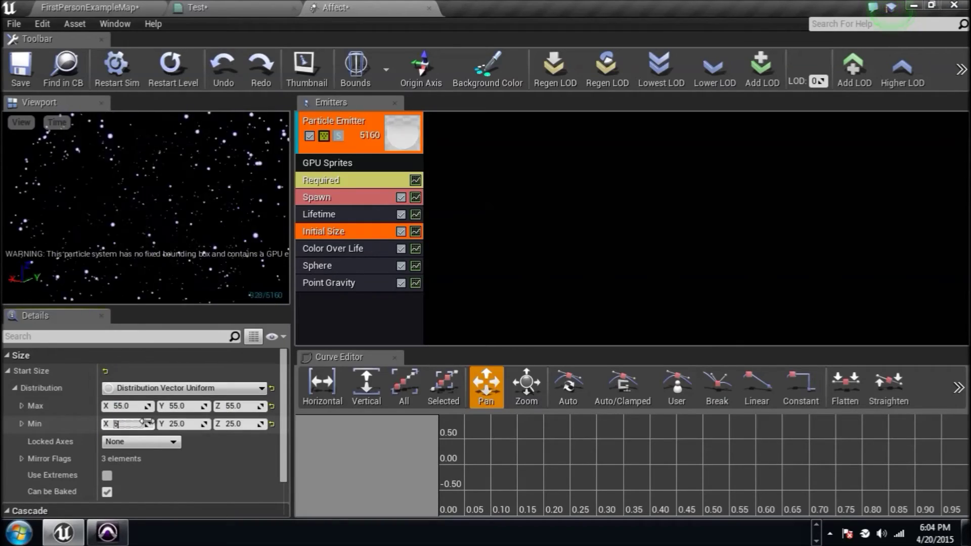
pyautogui.press('Tab')
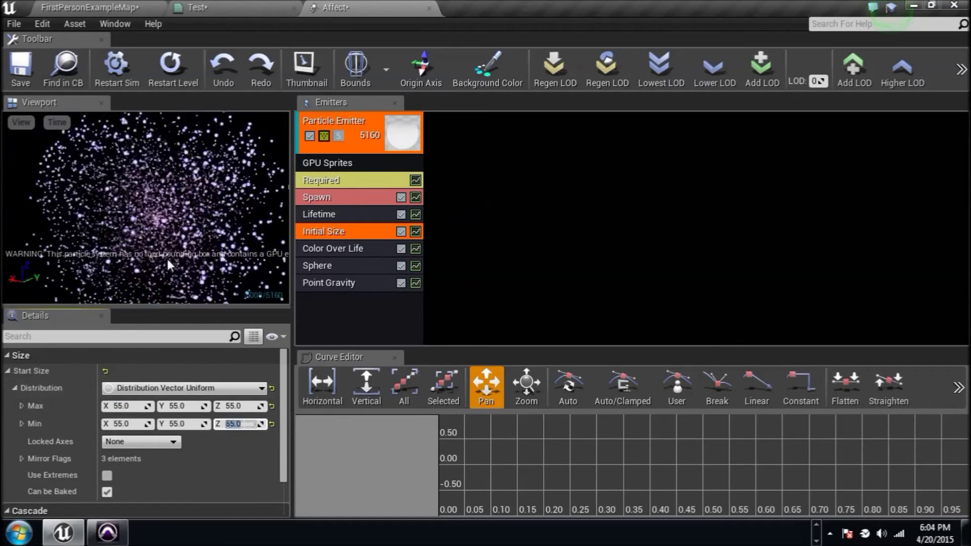
pyautogui.click(19, 65)
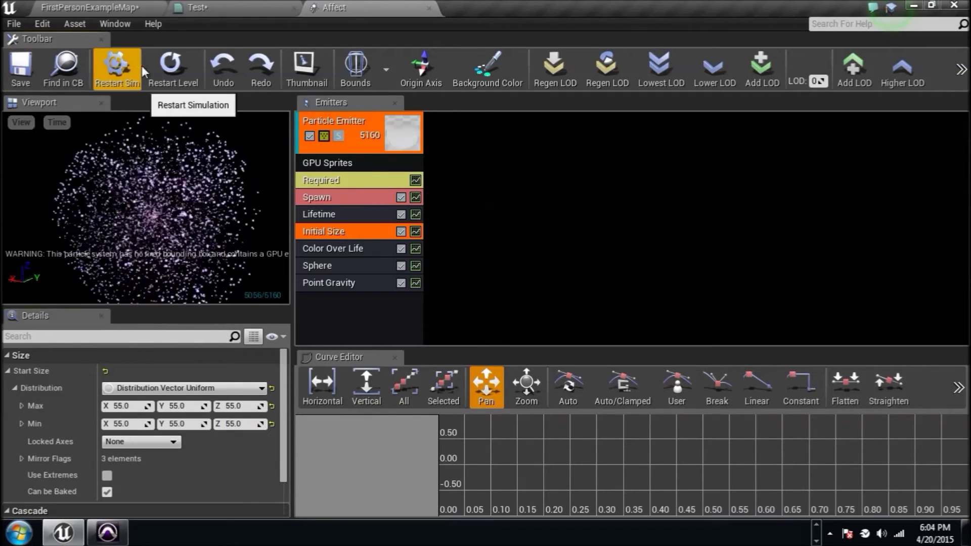
# Set fixed bounds for the Affect particle system and save it.
pyautogui.click(388, 83)
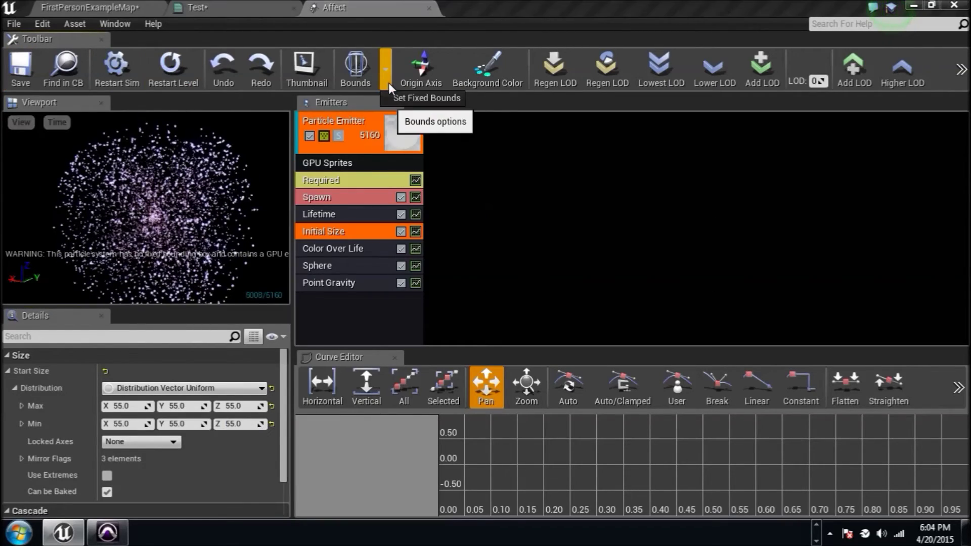
pyautogui.click(398, 97)
pyautogui.click(91, 7)
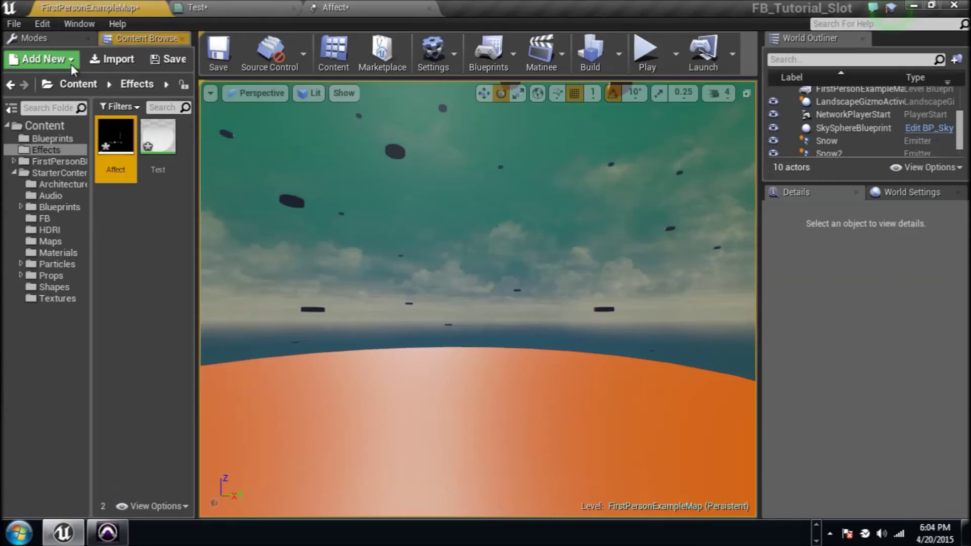
pyautogui.click(228, 6)
pyautogui.click(333, 7)
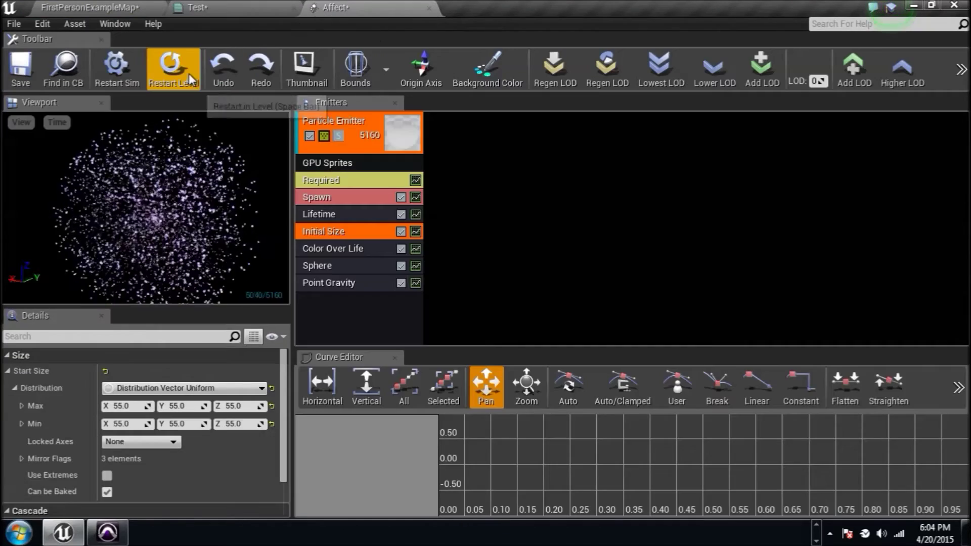
pyautogui.click(20, 68)
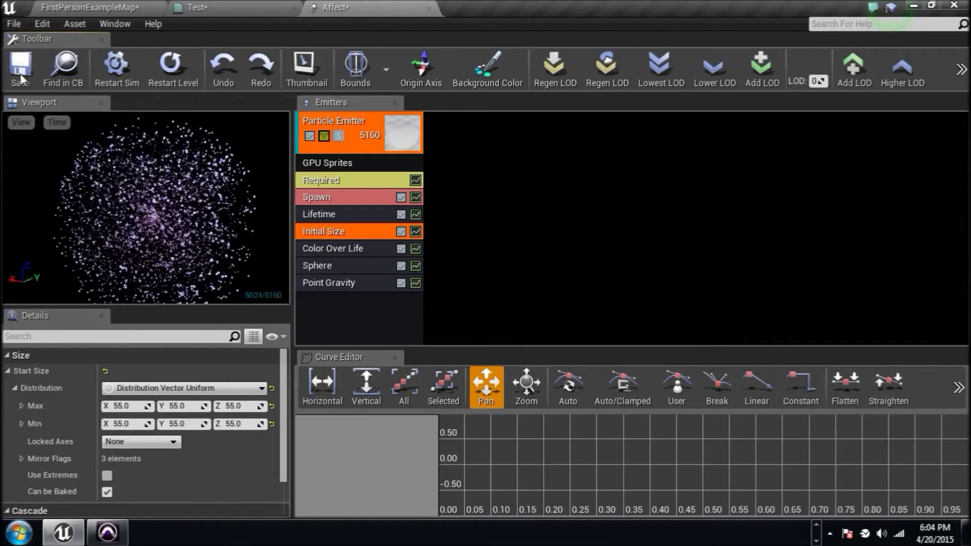
# Close the Affect and Test editors and place the Affect particle system in the level above the orange surface.
pyautogui.click(428, 7)
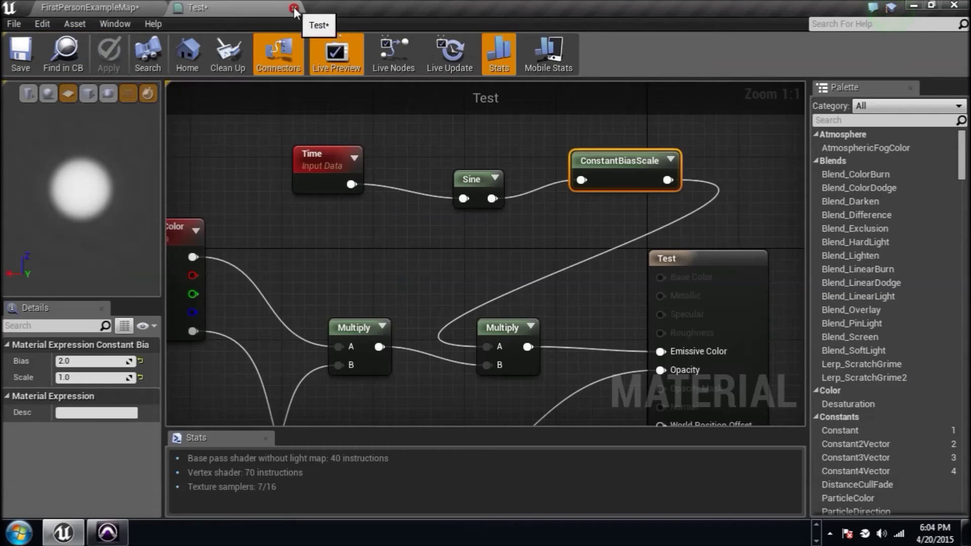
pyautogui.click(299, 8)
pyautogui.moveTo(280, 208); pyautogui.dragTo(284, 243, button='right')
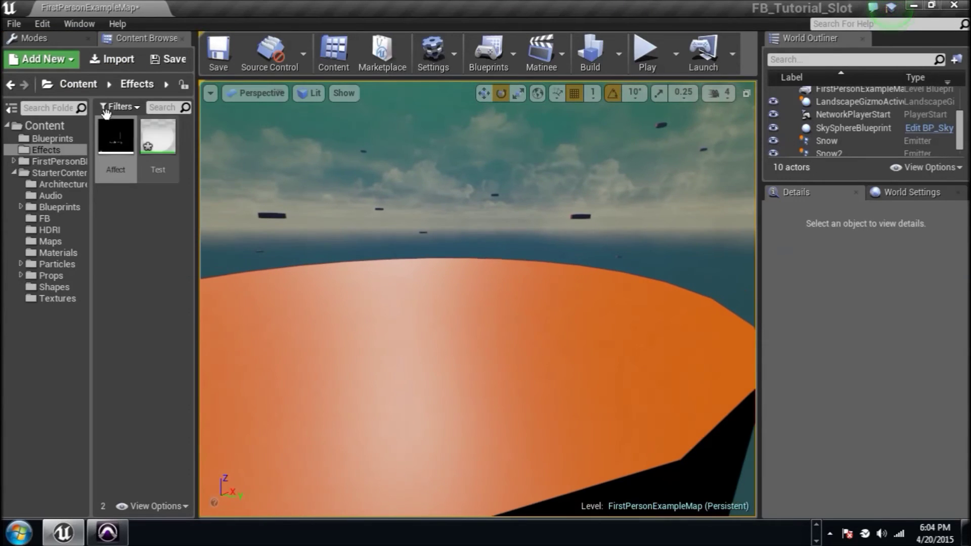
pyautogui.moveTo(119, 141); pyautogui.dragTo(329, 240)
pyautogui.moveTo(386, 233); pyautogui.dragTo(386, 233)
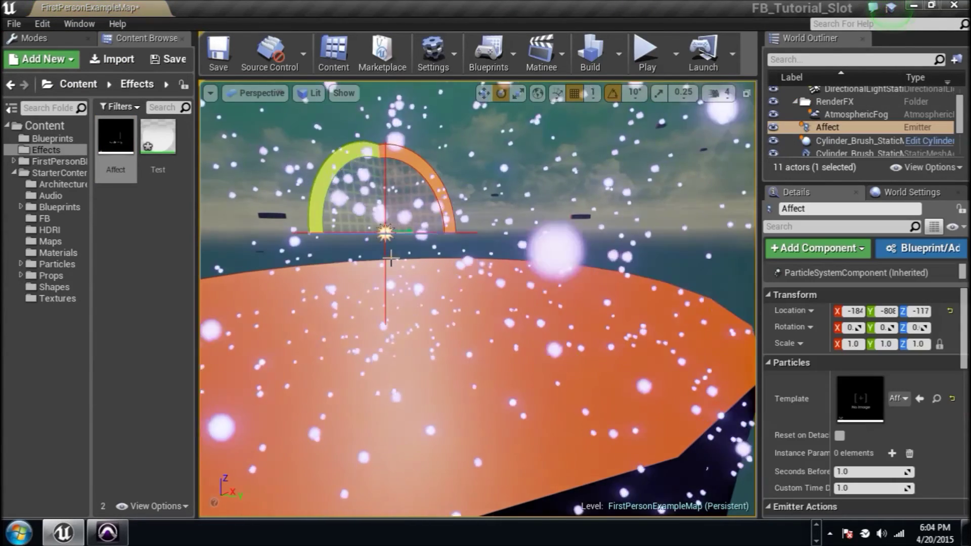
# Move the Affect emitter along the X and Y axes to a spot over the orange surface and inspect the effect.
pyautogui.moveTo(389, 253); pyautogui.dragTo(465, 283, button='right')
pyautogui.press('space')
pyautogui.press('space')
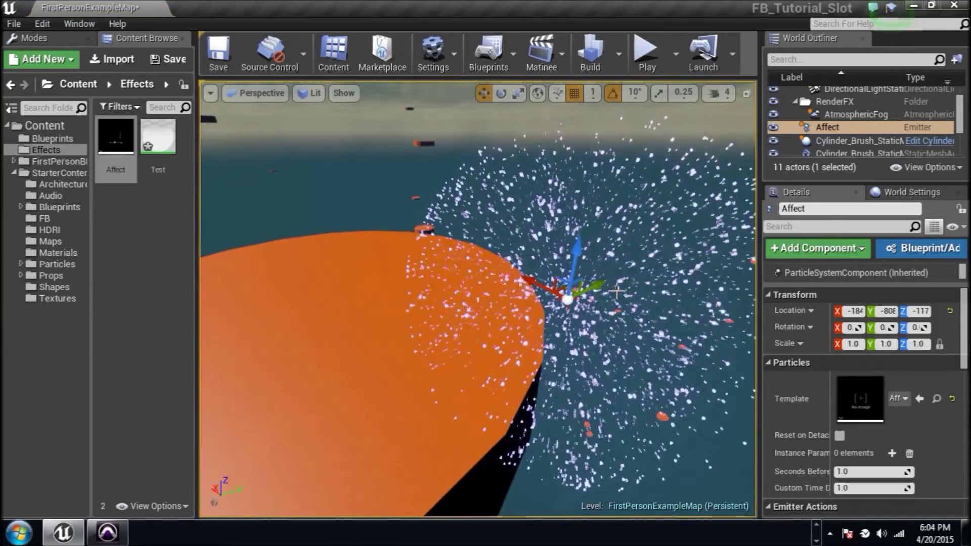
pyautogui.moveTo(512, 323); pyautogui.dragTo(455, 350)
pyautogui.moveTo(455, 350); pyautogui.dragTo(543, 335, button='right')
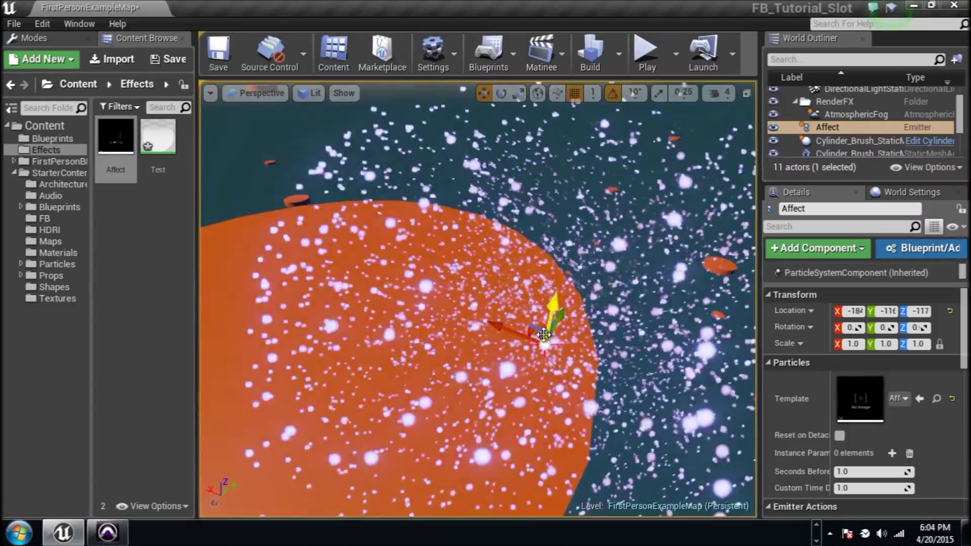
pyautogui.moveTo(268, 240); pyautogui.dragTo(187, 169, button='right')
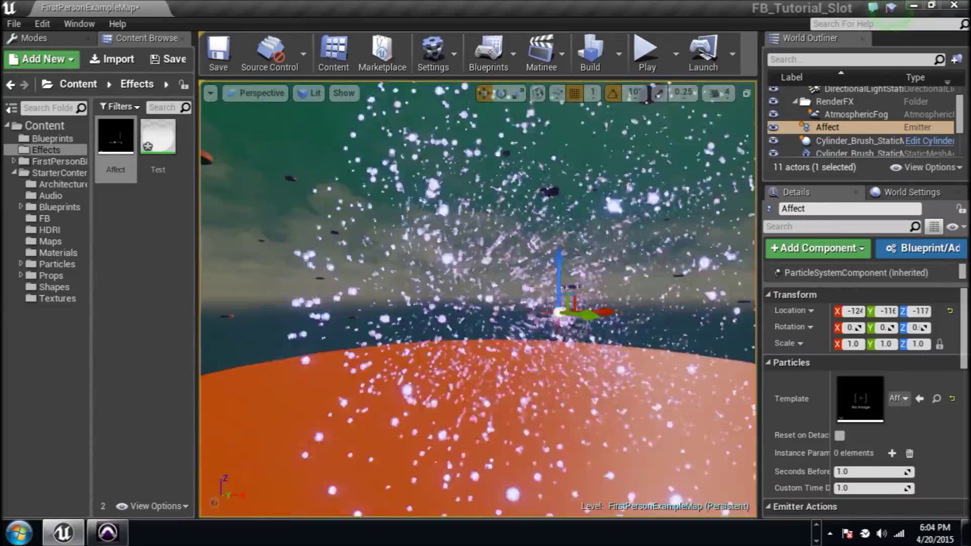
pyautogui.moveTo(267, 228); pyautogui.dragTo(207, 195, button='right')
pyautogui.moveTo(475, 268); pyautogui.dragTo(433, 282, button='right')
pyautogui.moveTo(503, 283); pyautogui.dragTo(496, 278, button='right')
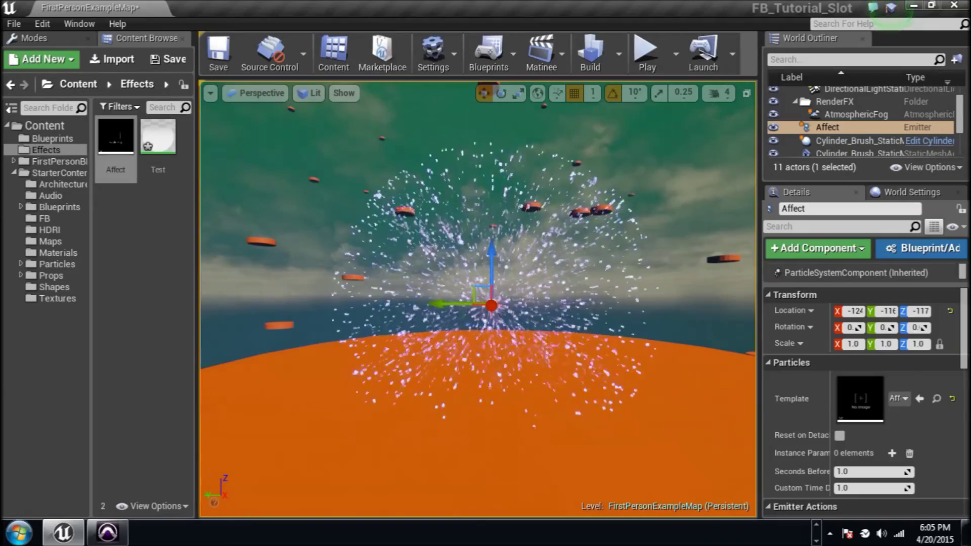